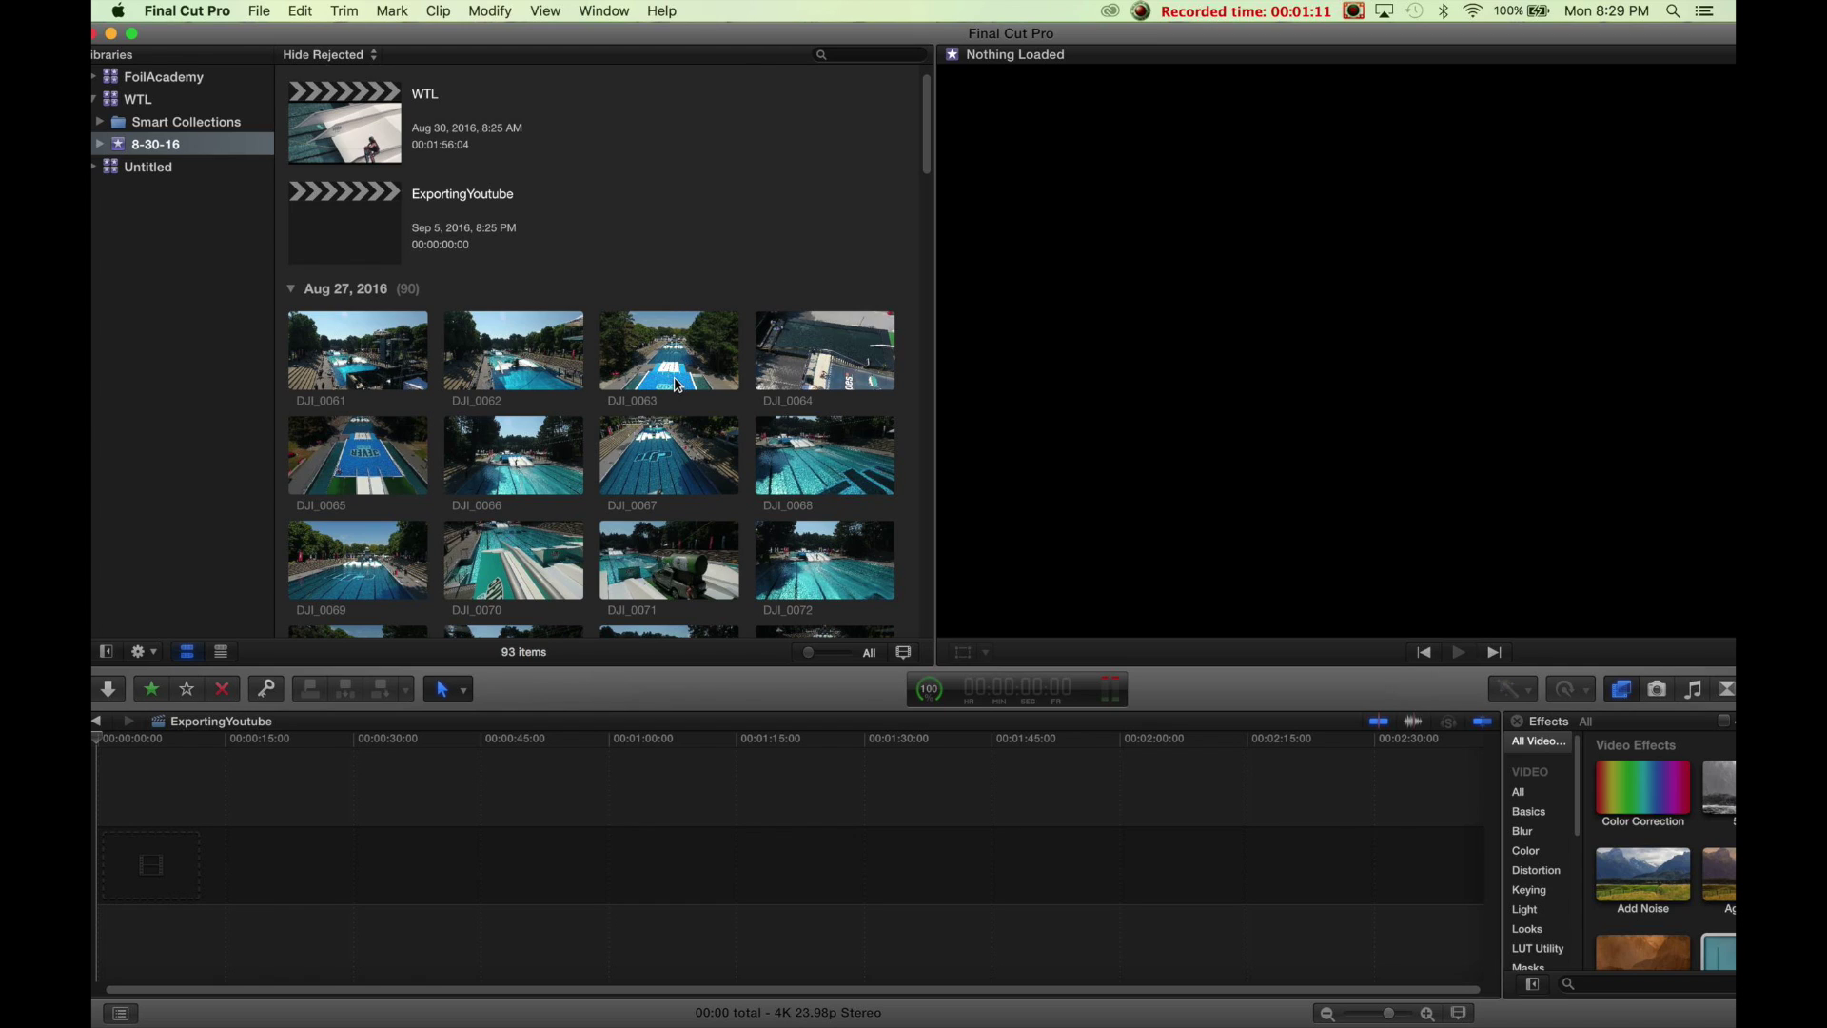
- Switch Final Cut Pro to full screen and hide the Effects browser to widen the timeline
key(ctrl+super+f)
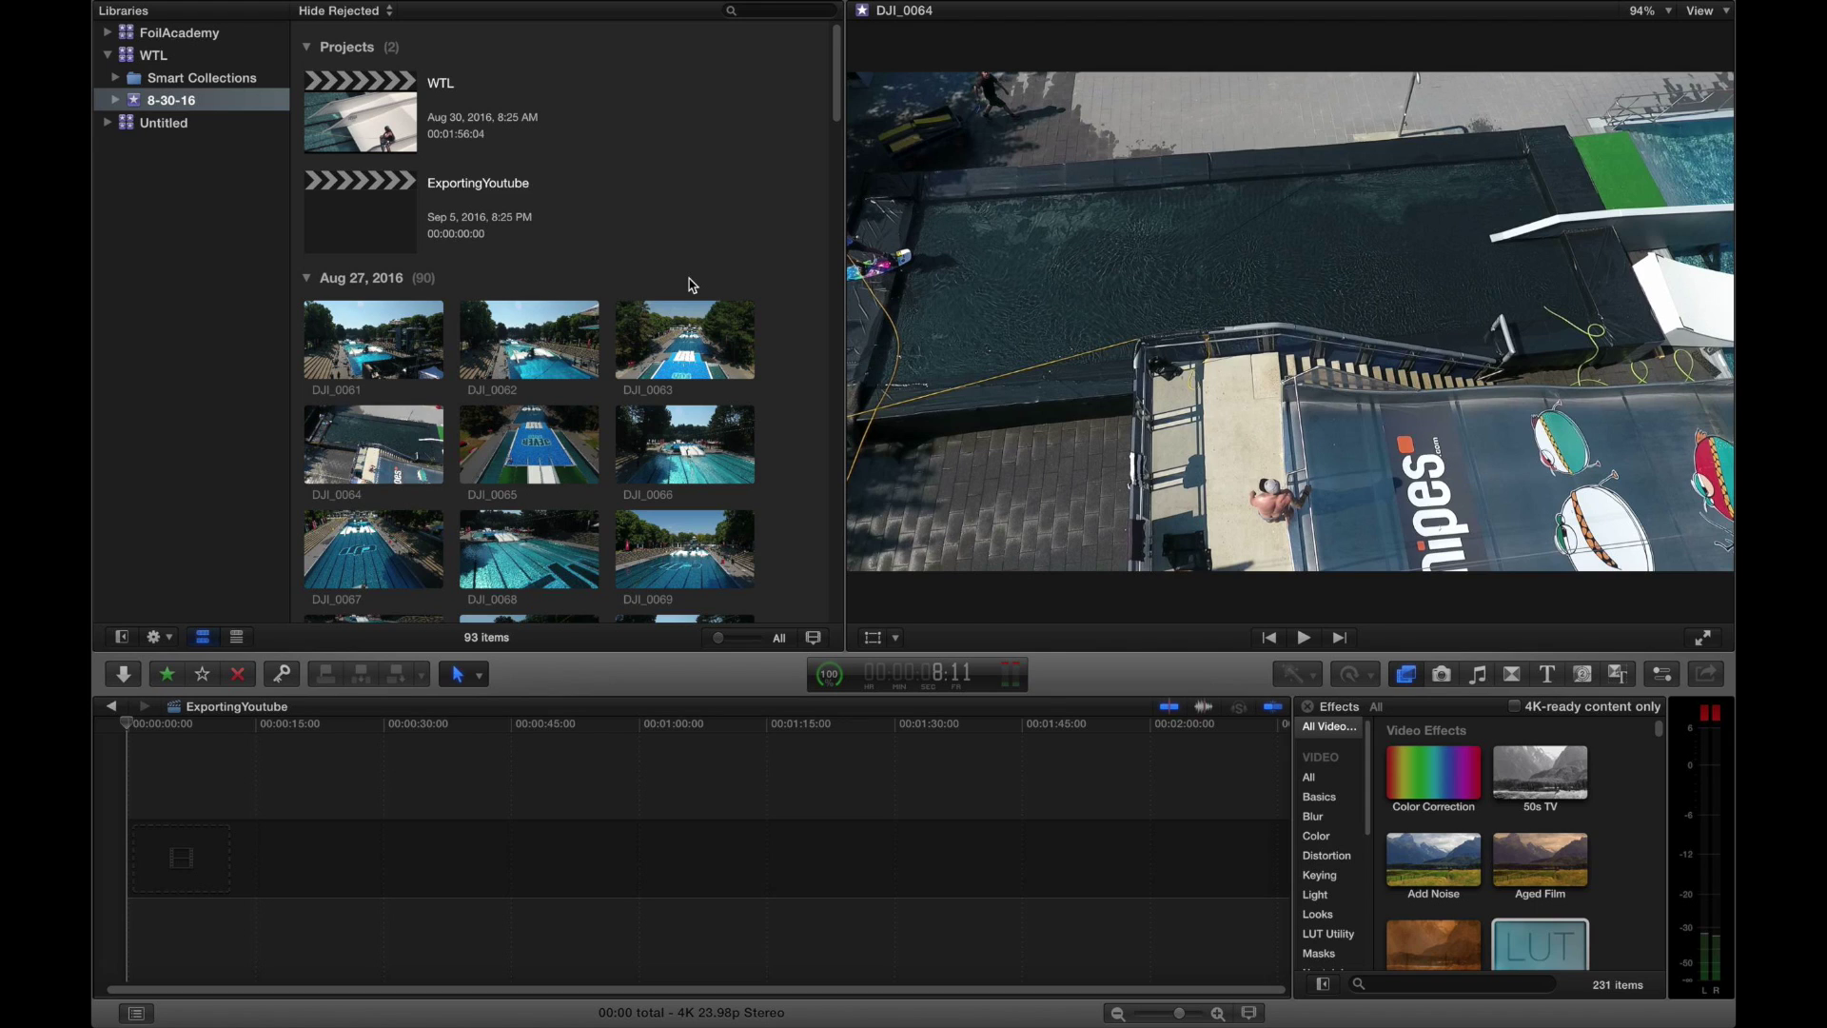
click(1308, 707)
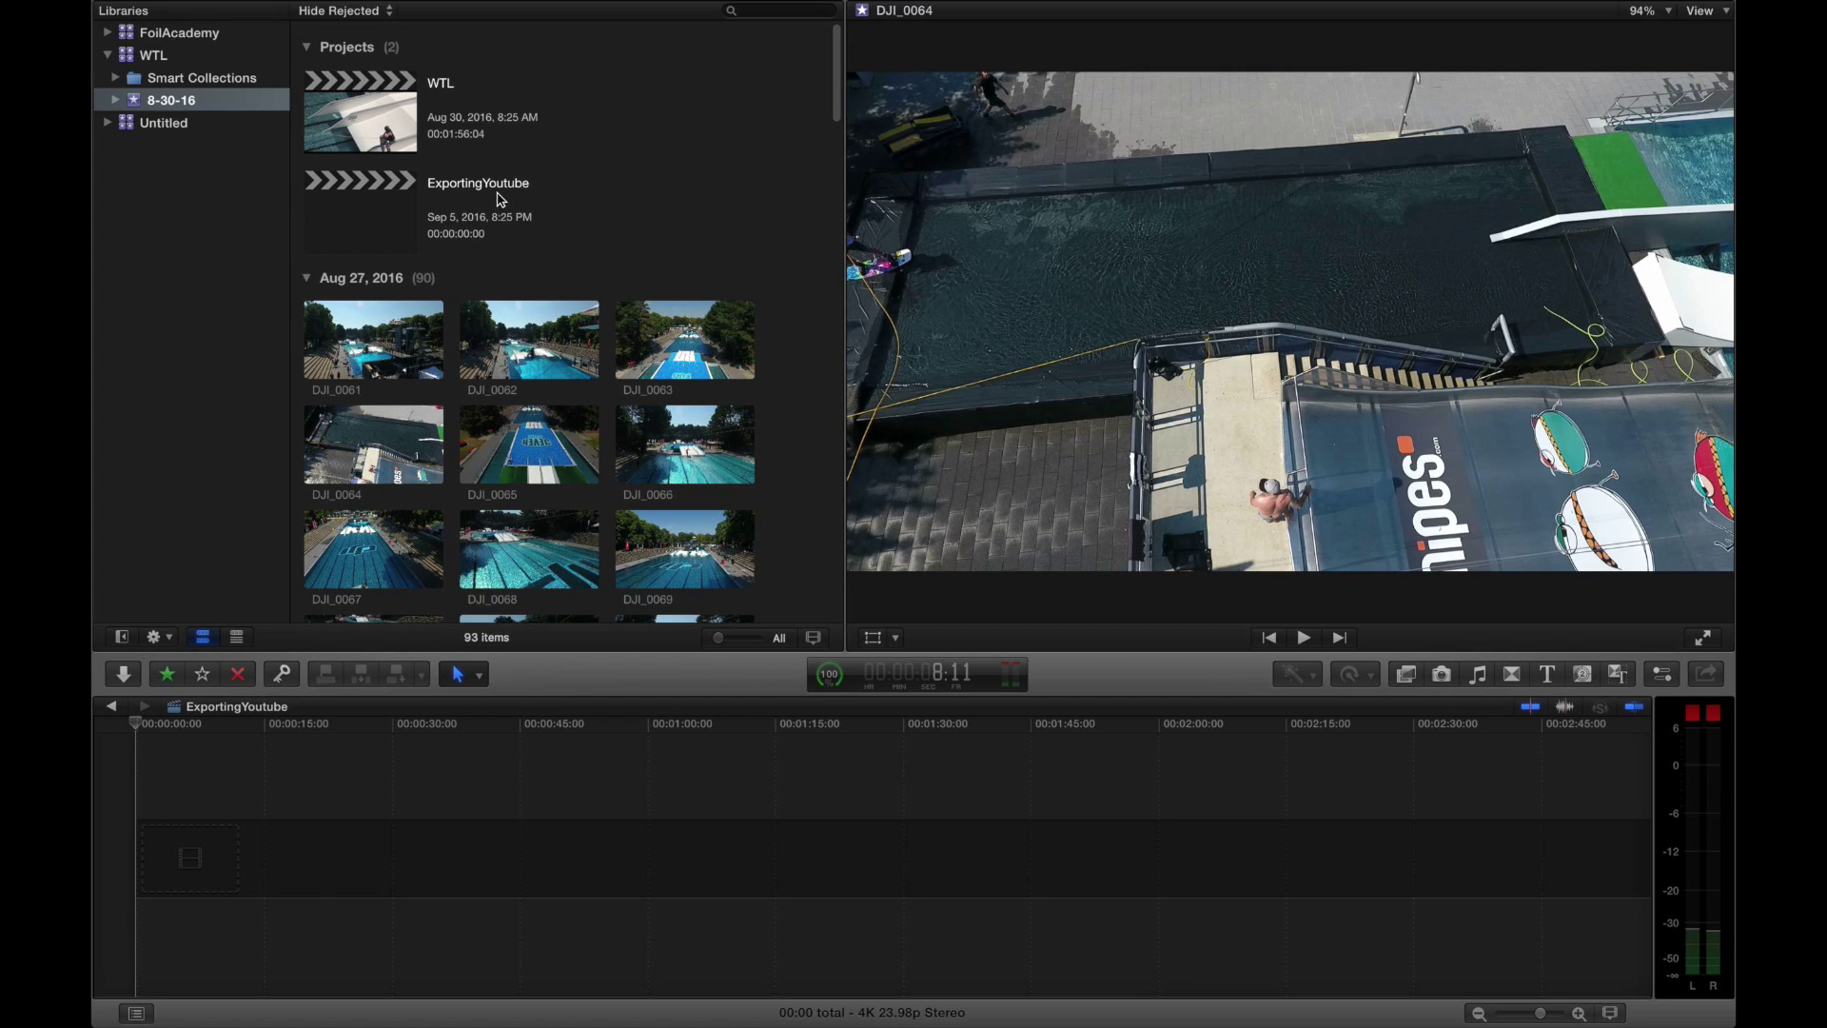
- Open the Media Import window through File > Import > Media
click(263, 11)
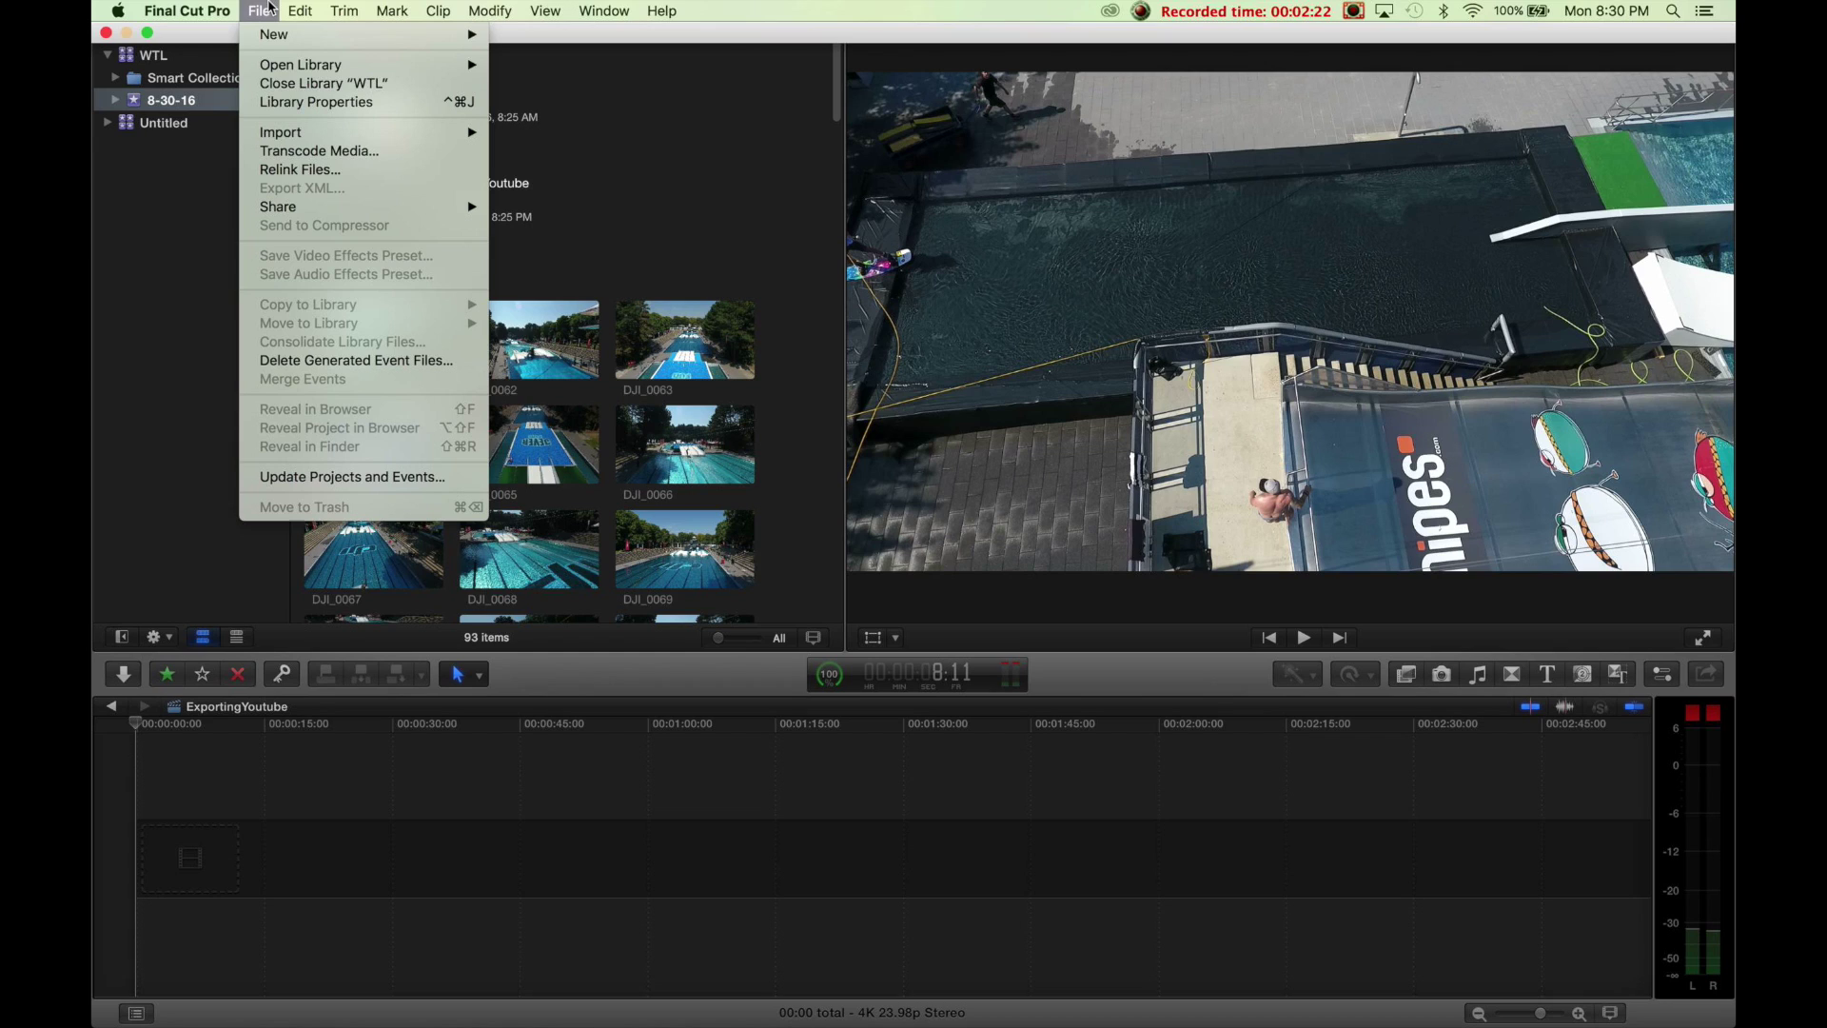
mouse_move(300, 142)
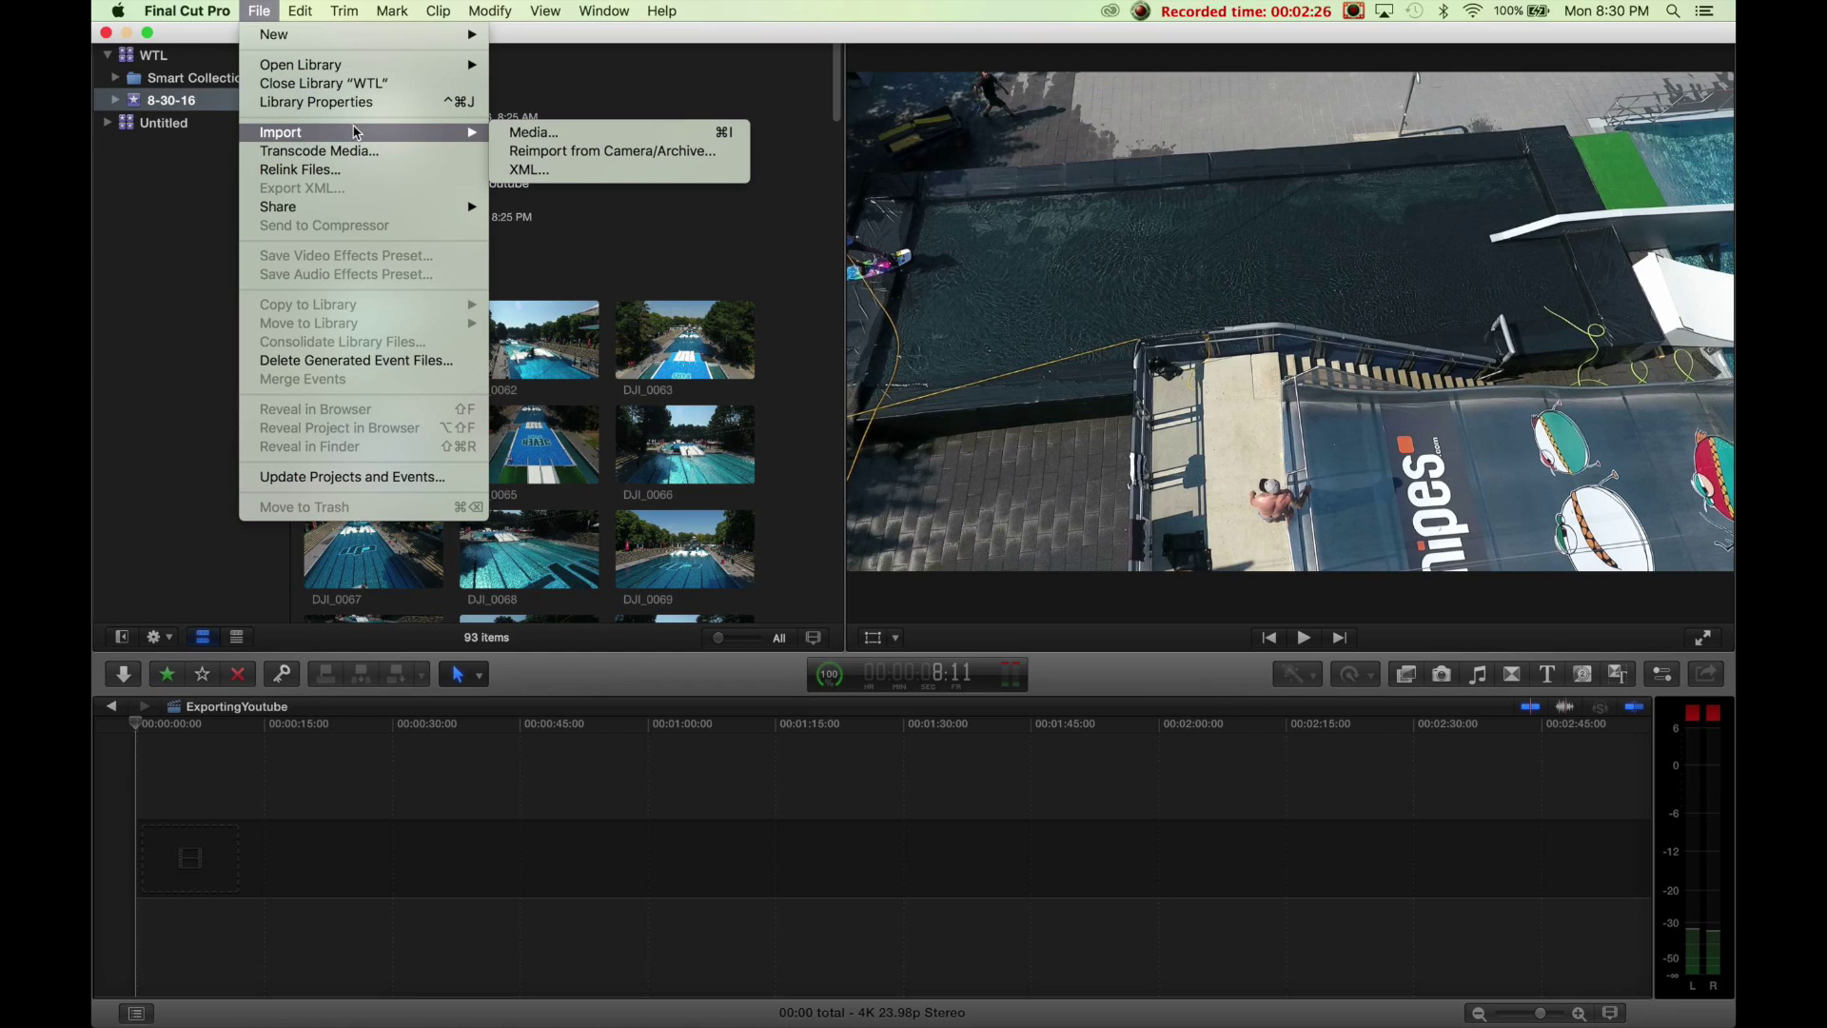
click(520, 138)
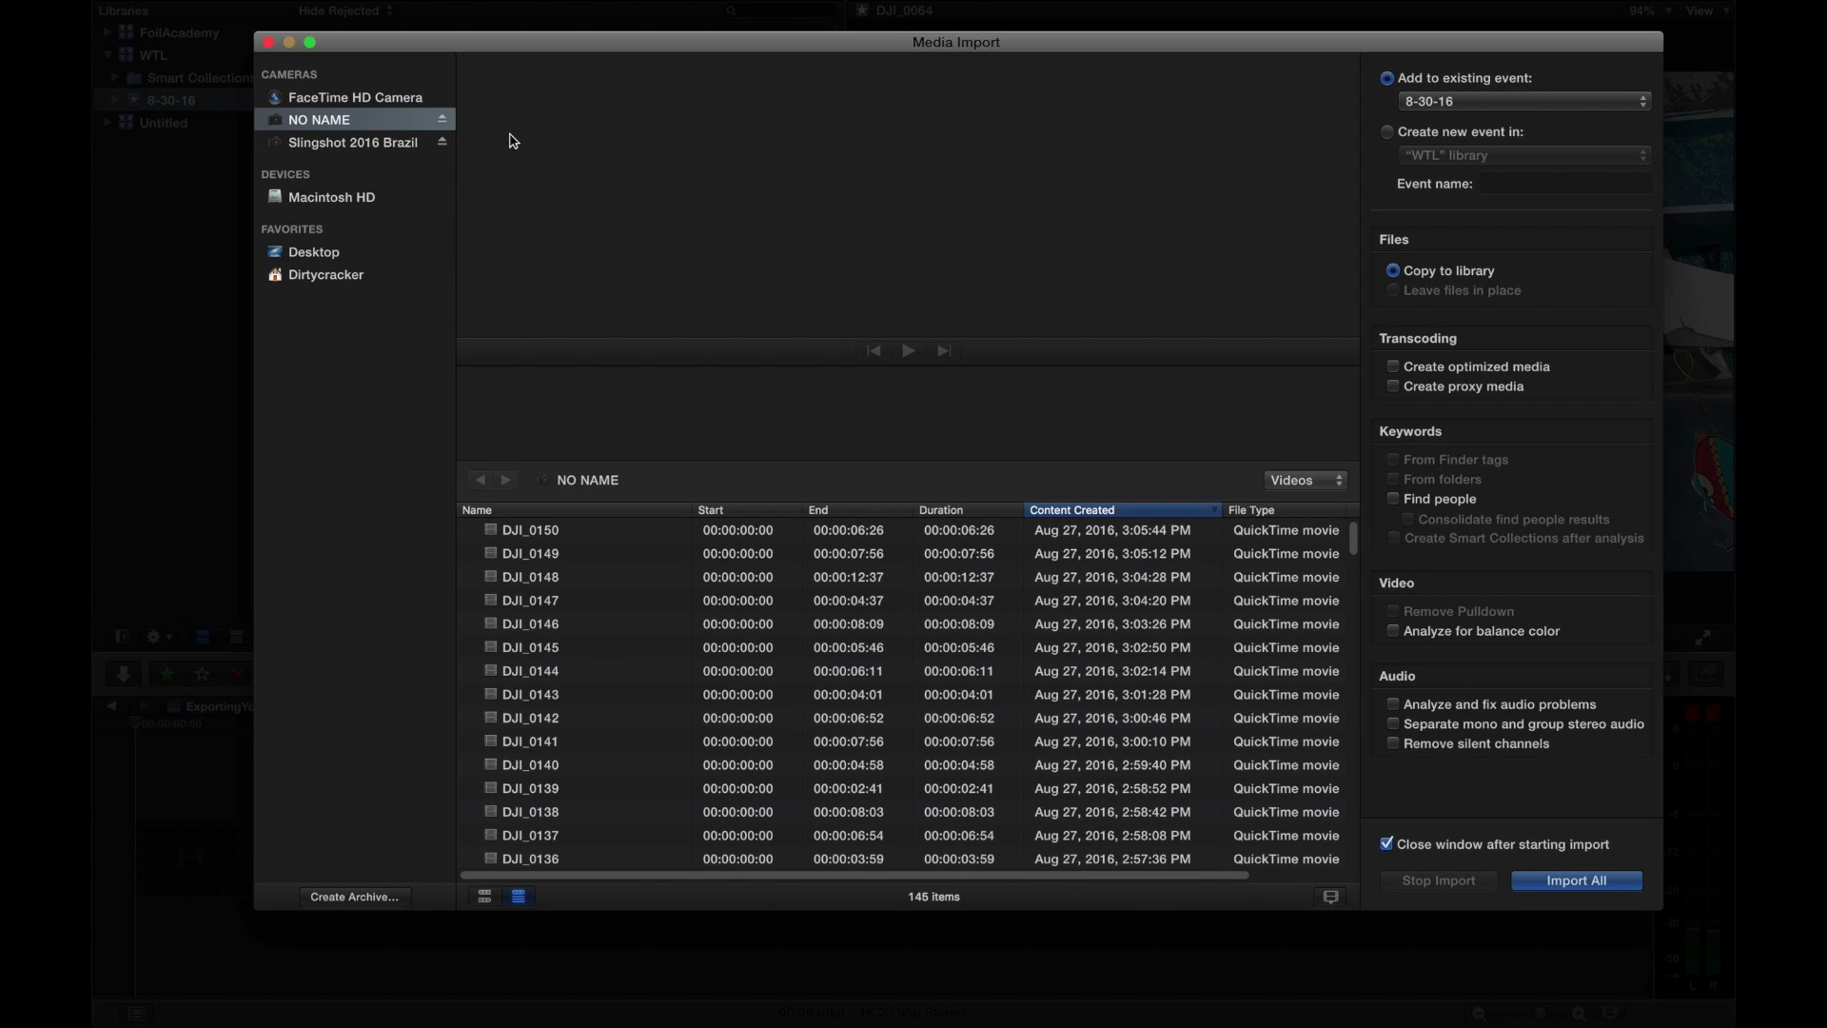
- Preview card clips DJI_0149, DJI_0143, DJI_0125, DJI_0104, DJI_0070 and the lake clip DJI_0045
click(539, 553)
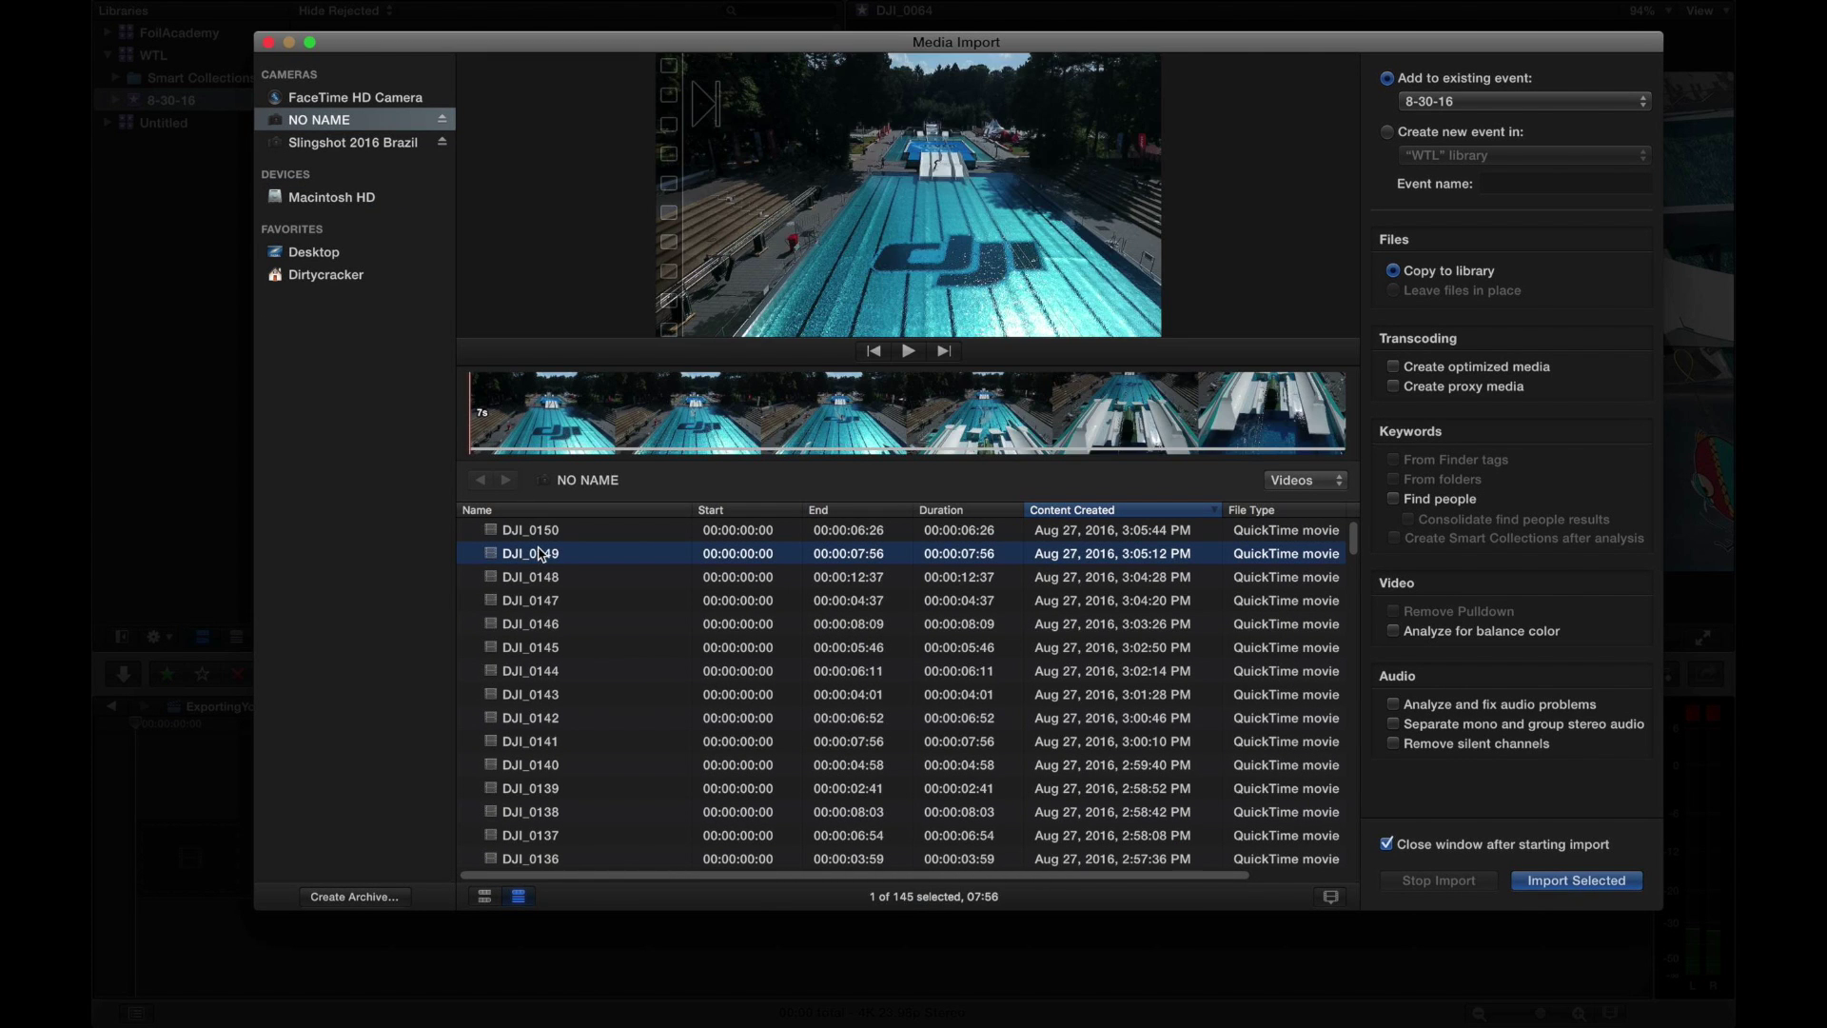
scroll(539, 555, down, 3)
click(565, 617)
scroll(565, 619, down, 6)
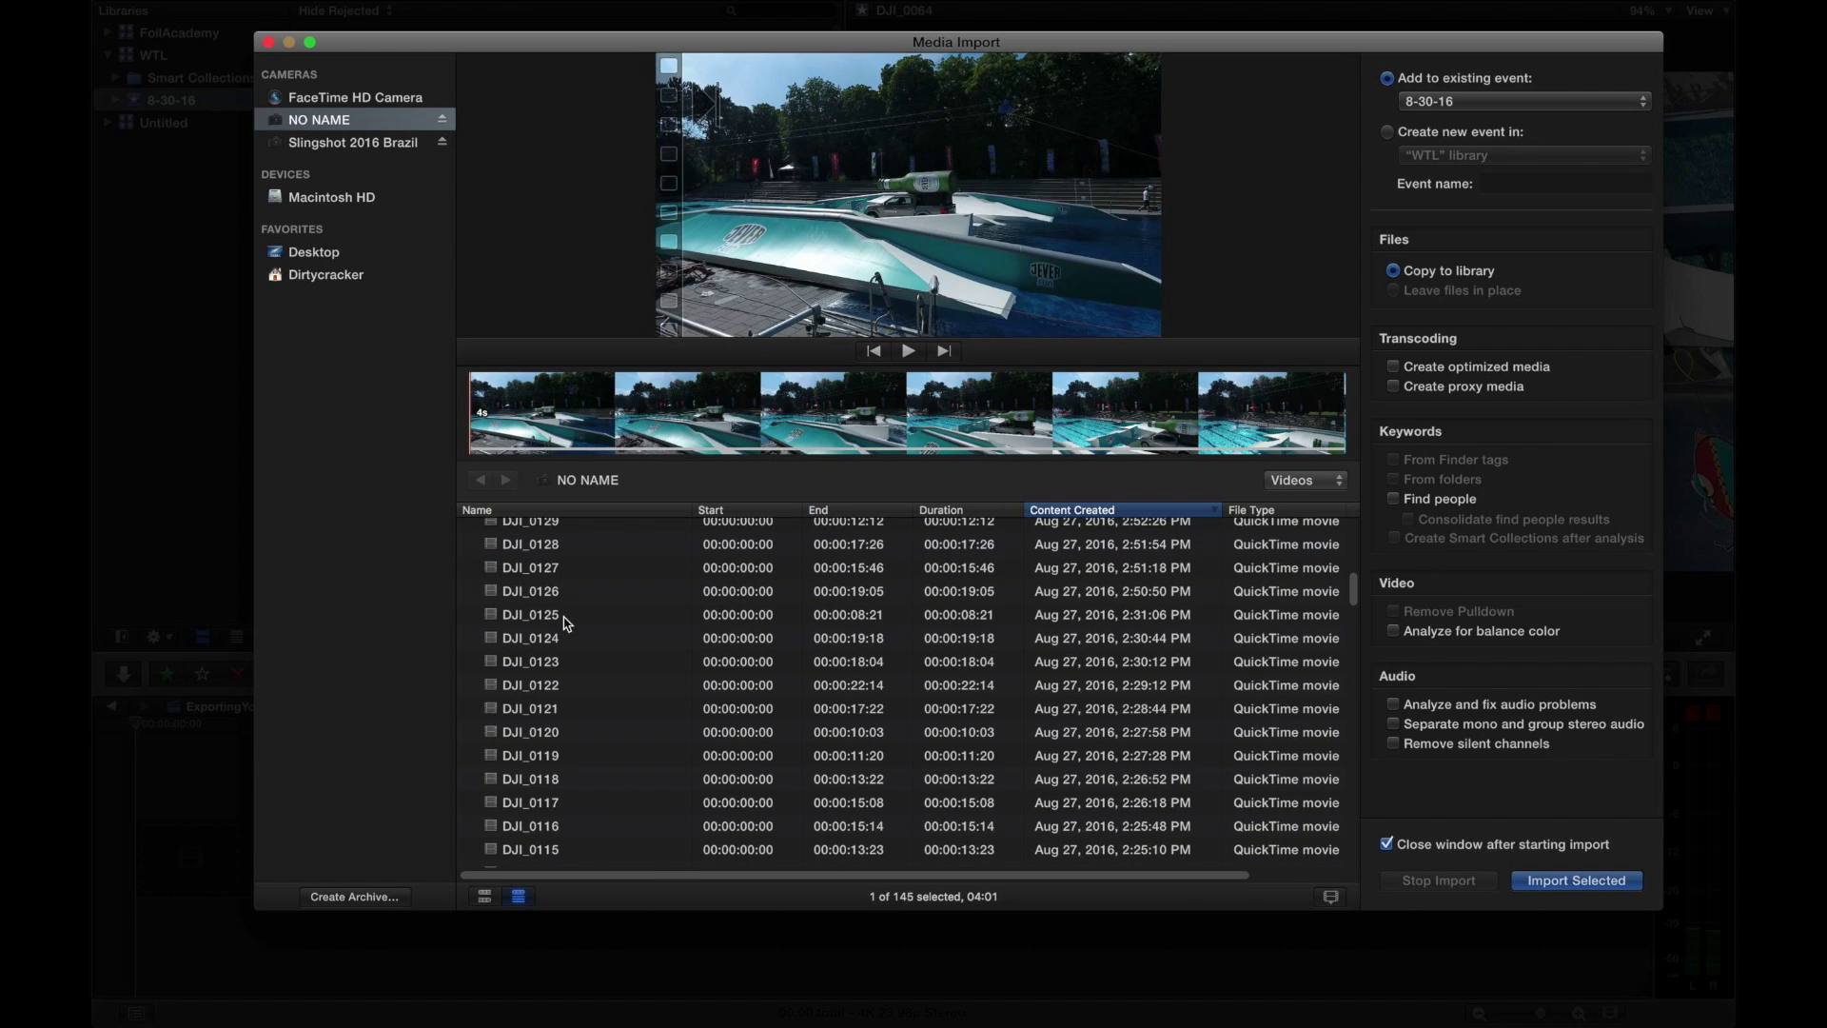
click(565, 617)
scroll(565, 624, down, 4)
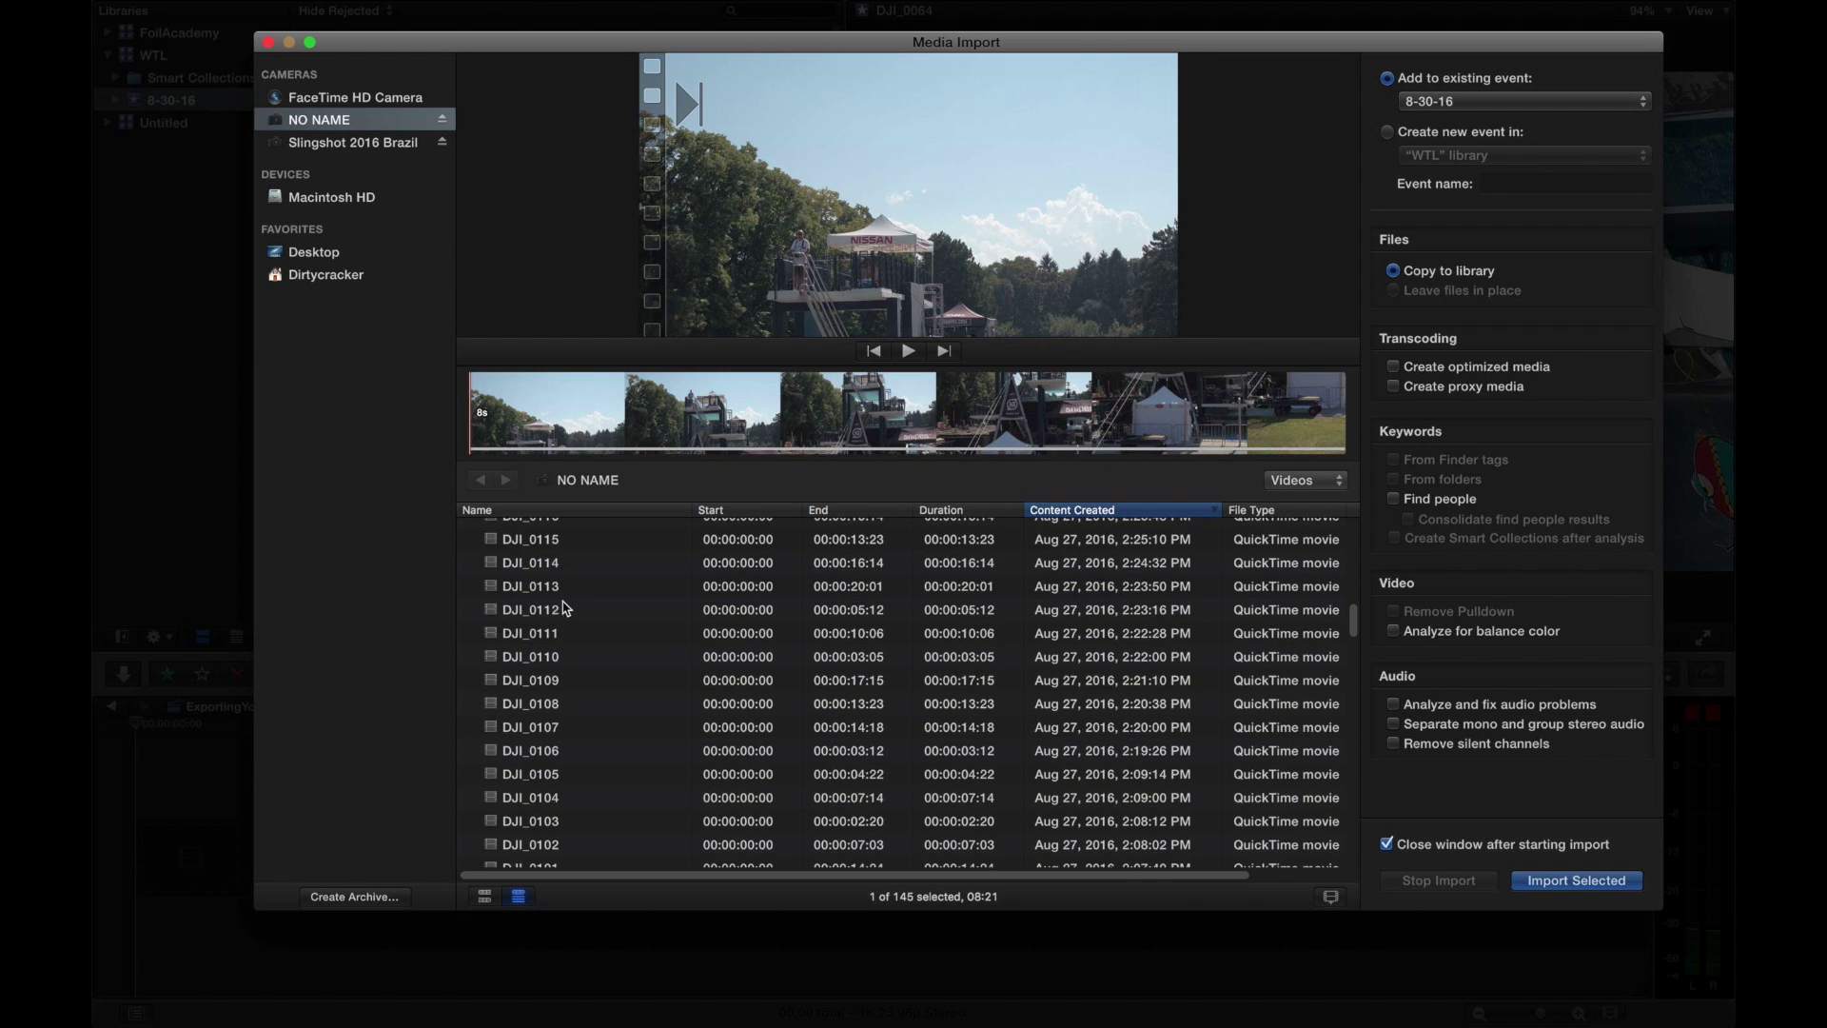
scroll(566, 619, down, 3)
click(566, 609)
scroll(566, 609, down, 1)
click(563, 632)
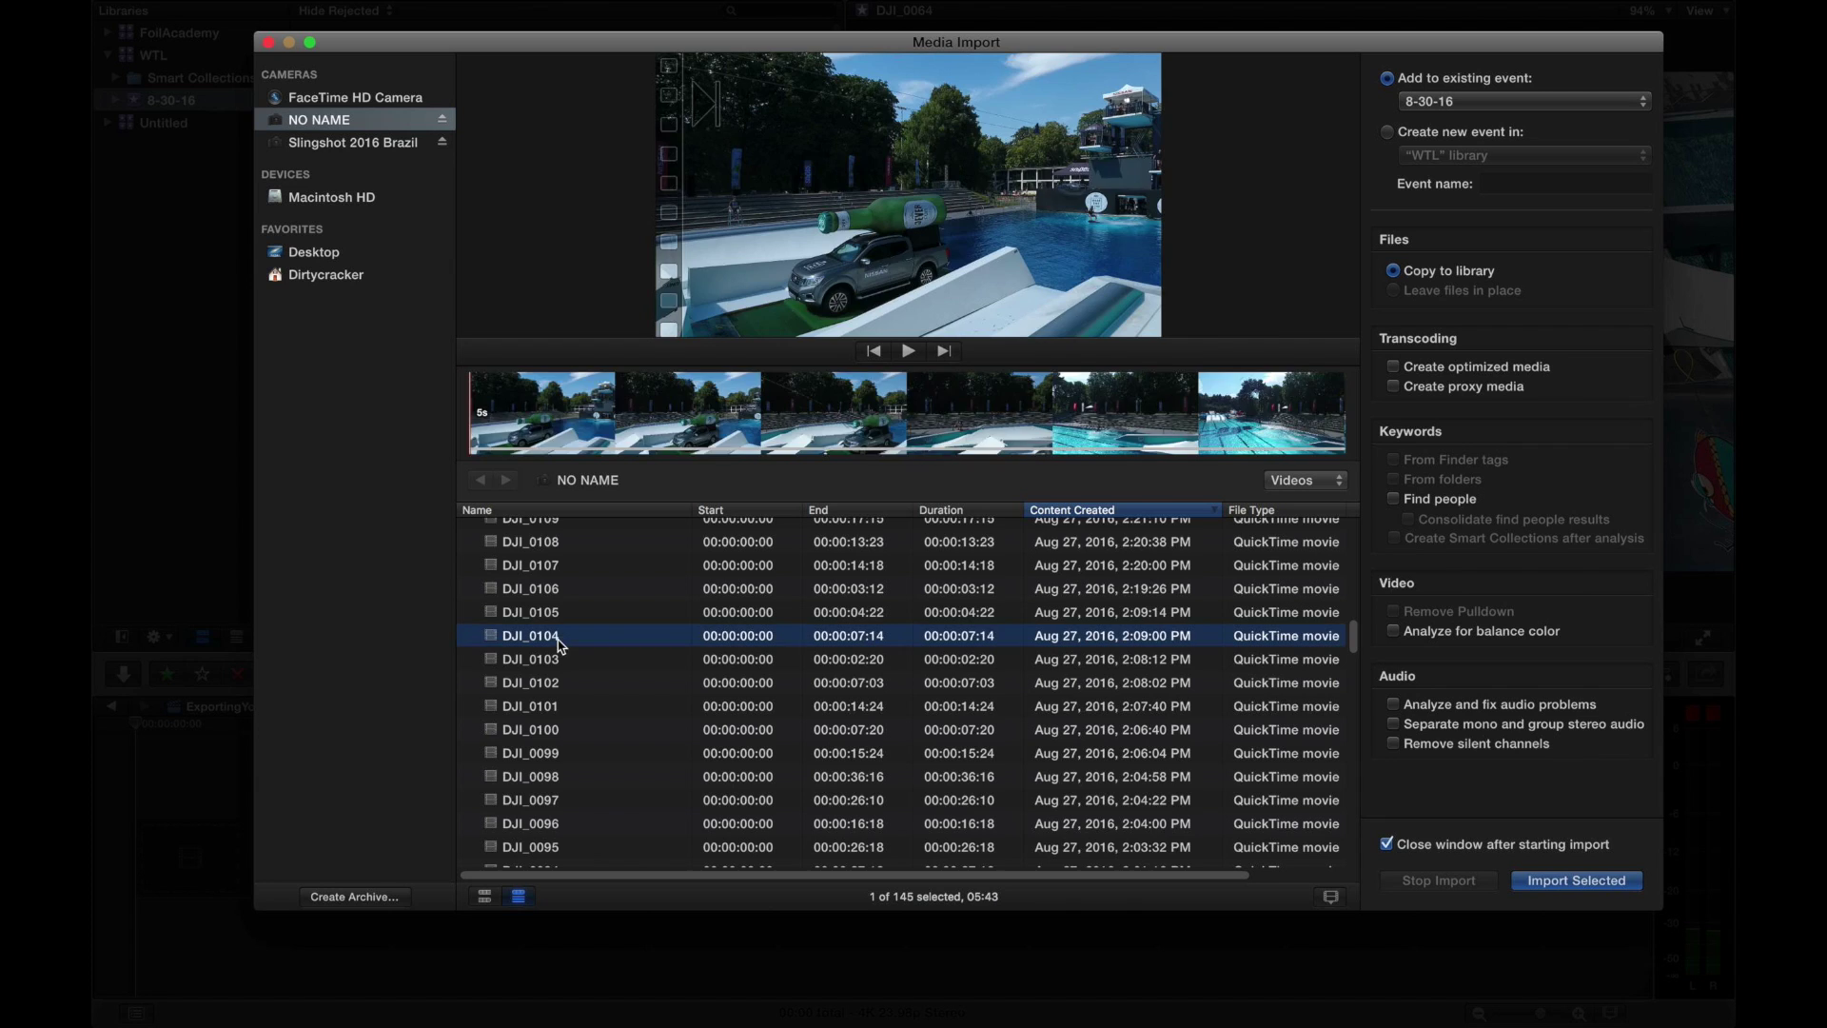
scroll(564, 633, down, 10)
click(560, 637)
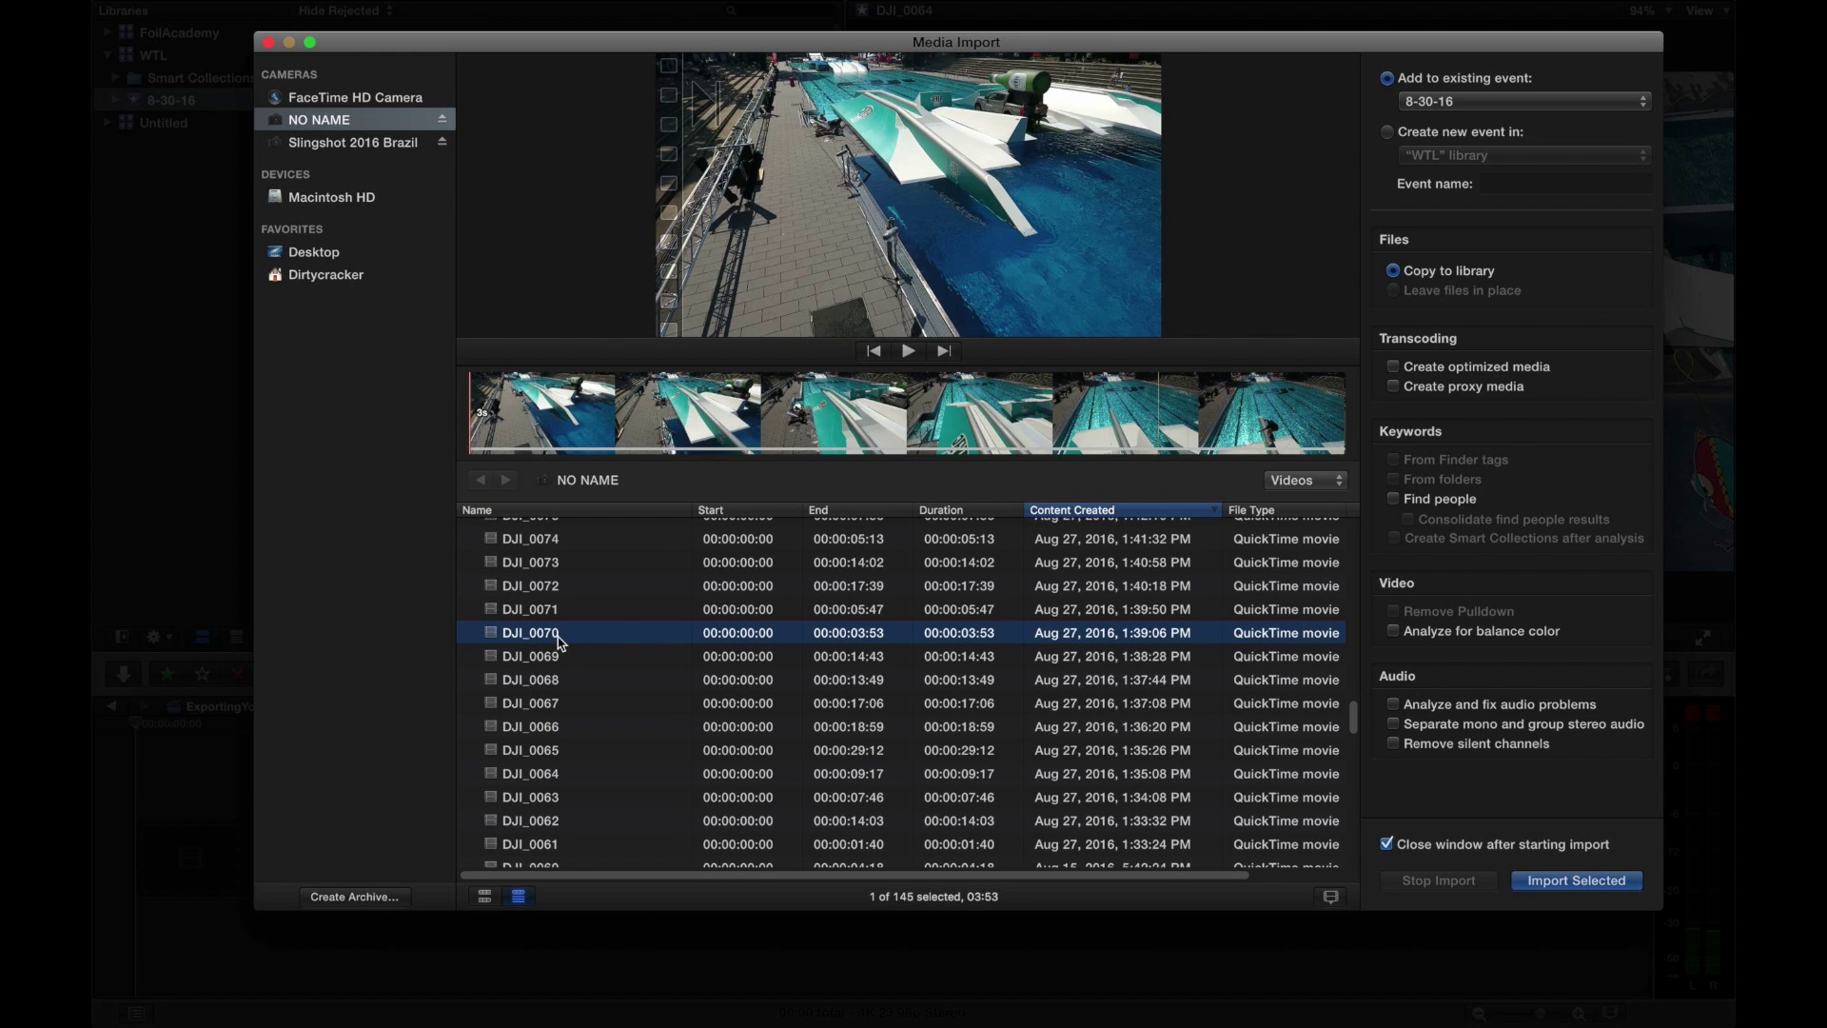
scroll(561, 646, down, 10)
click(561, 644)
- Preview kitesurfing and pool clips, ending on DJI_0147, then close the import window
scroll(562, 642, down, 1)
scroll(562, 643, up, 10)
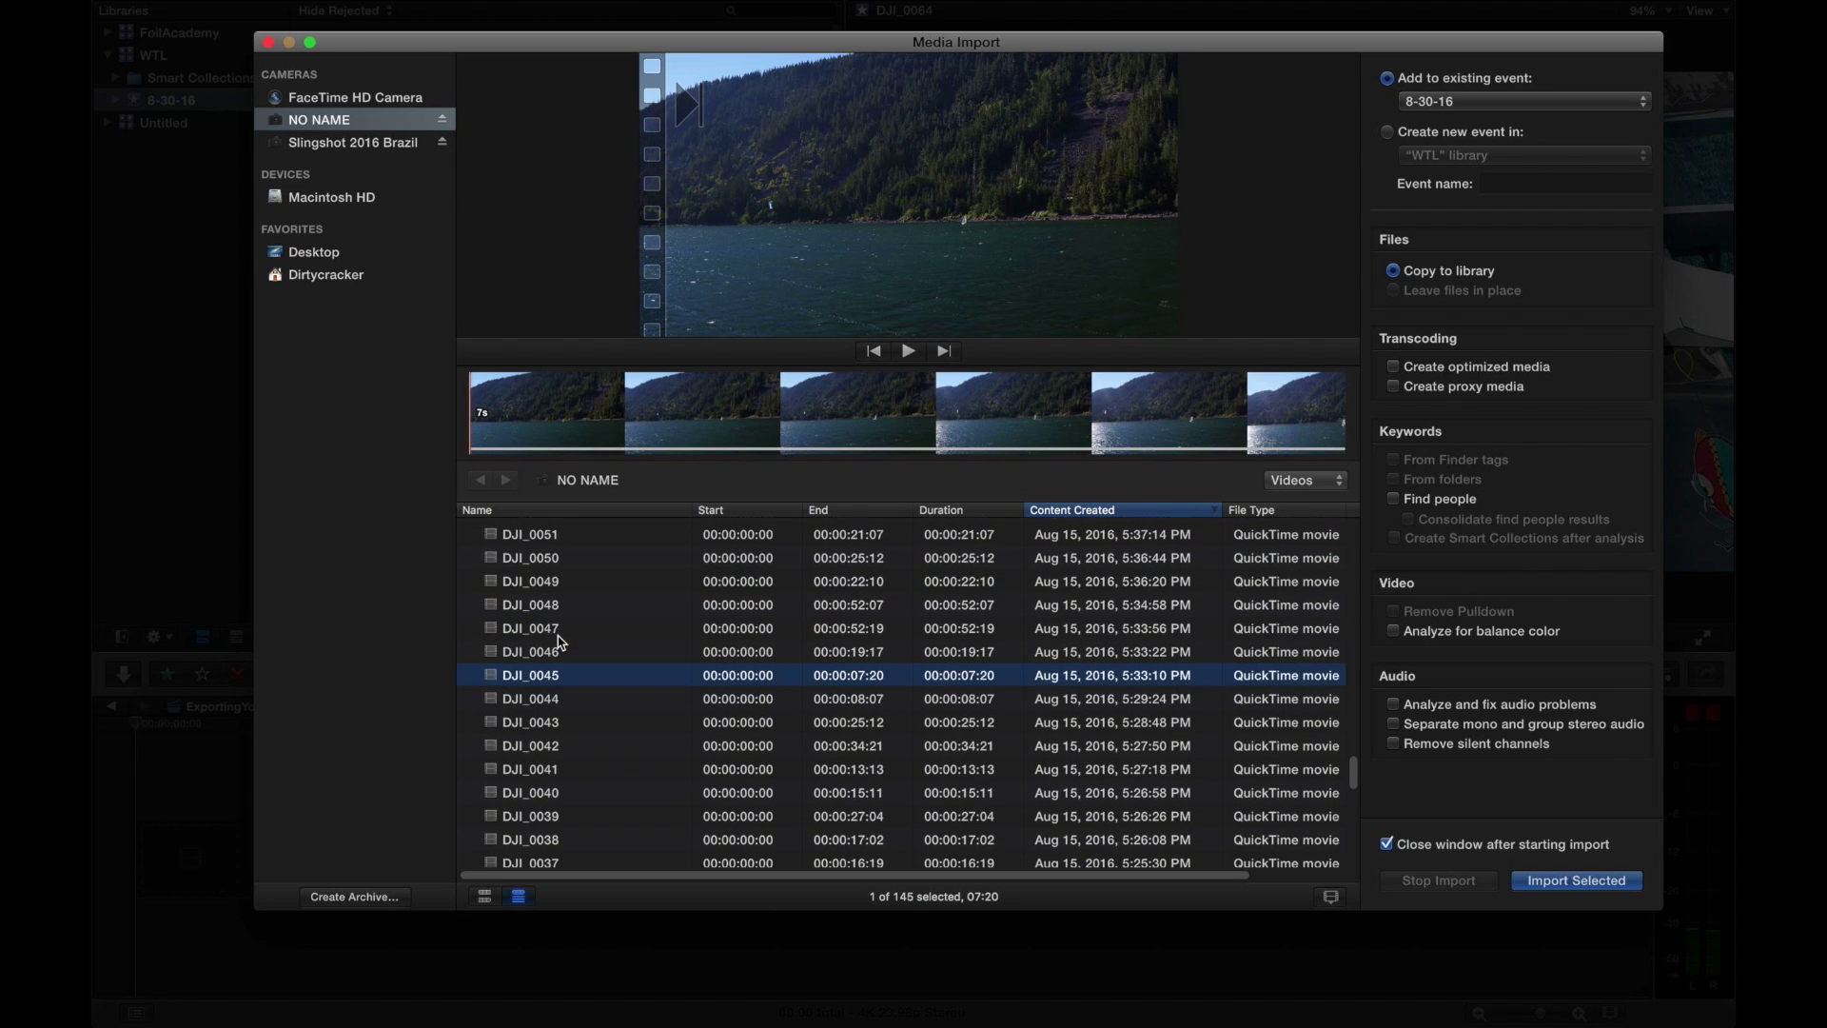
click(548, 595)
scroll(550, 595, down, 1)
scroll(550, 595, down, 10)
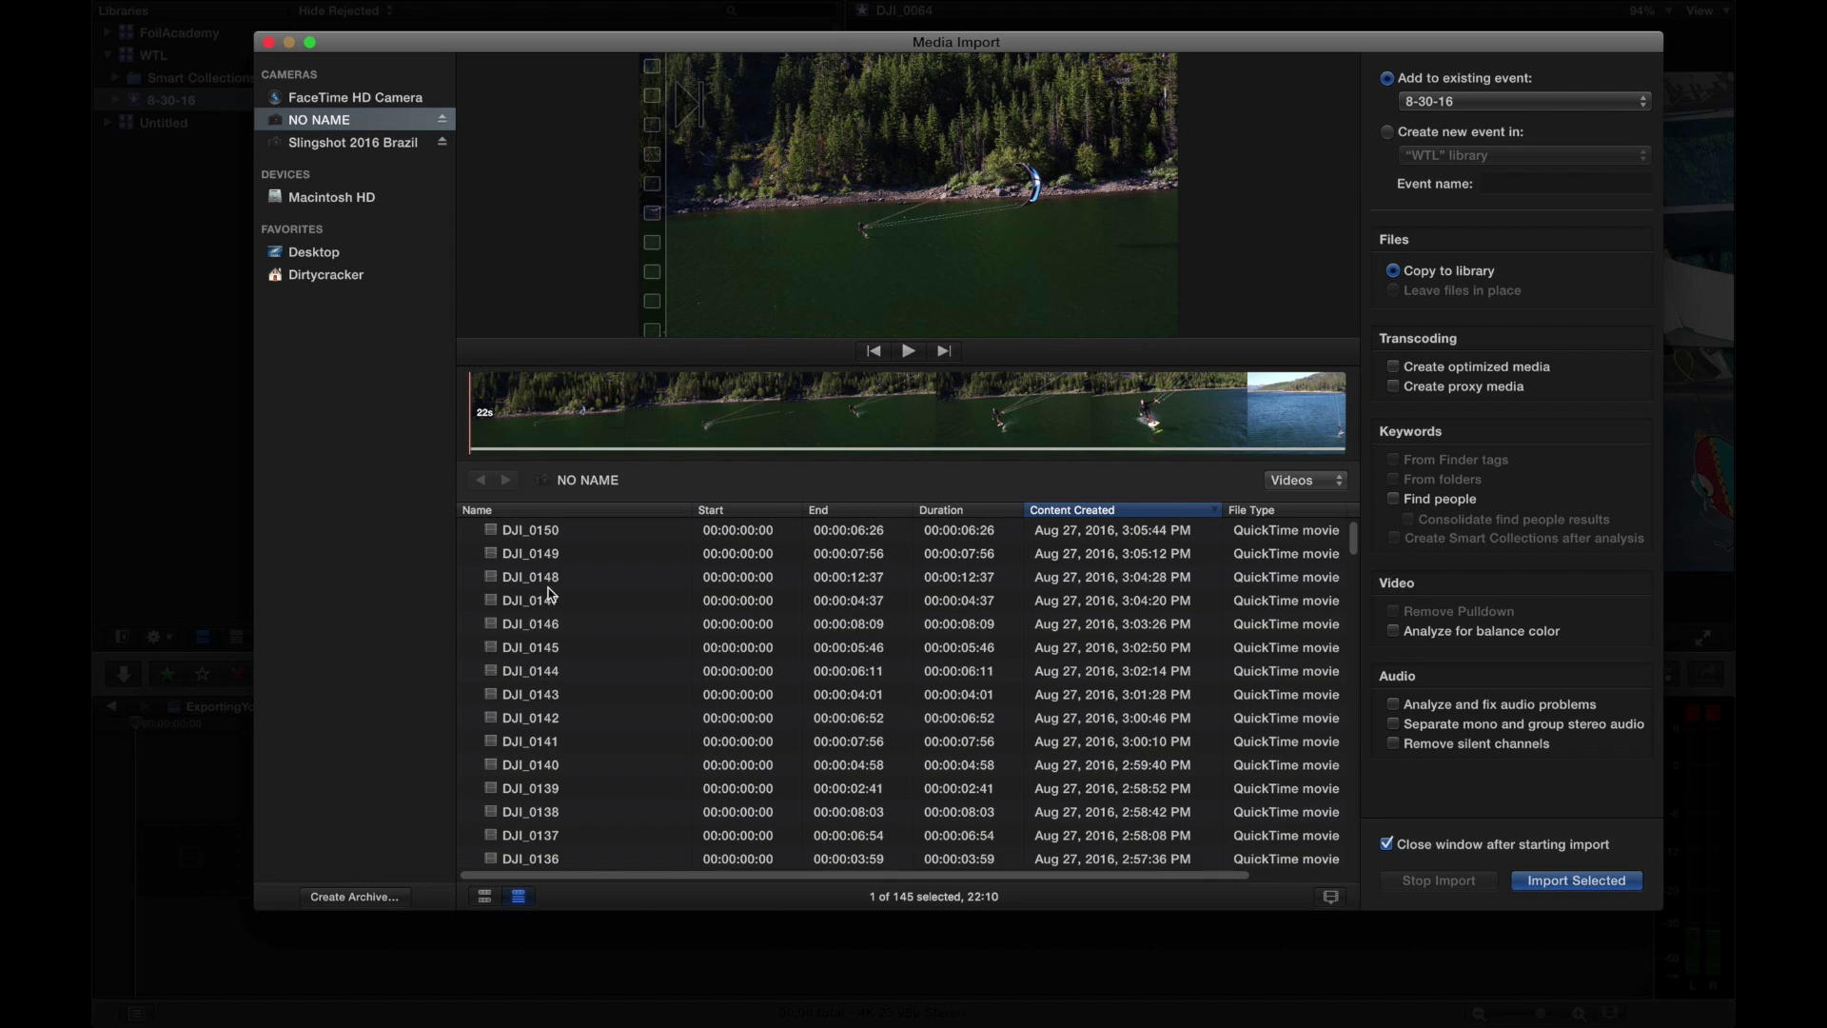
scroll(550, 595, up, 20)
scroll(550, 595, down, 5)
click(550, 583)
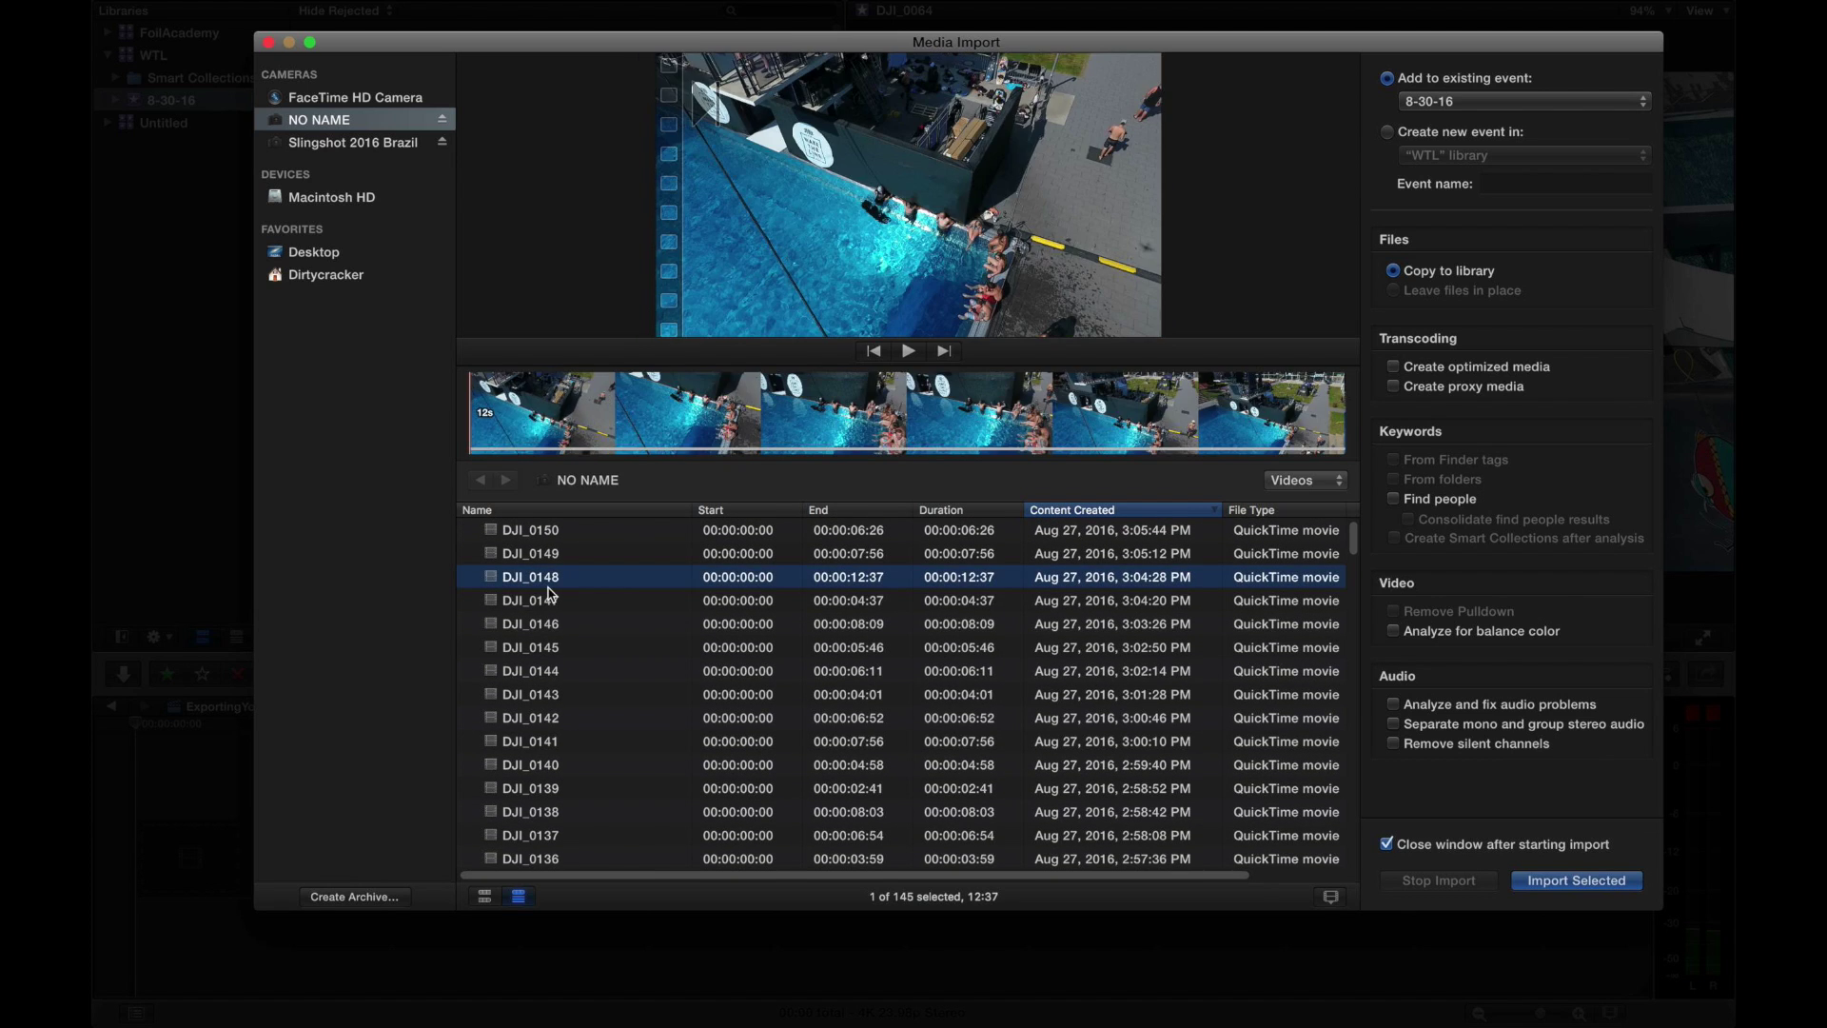
scroll(571, 647, down, 2)
scroll(690, 716, up, 10)
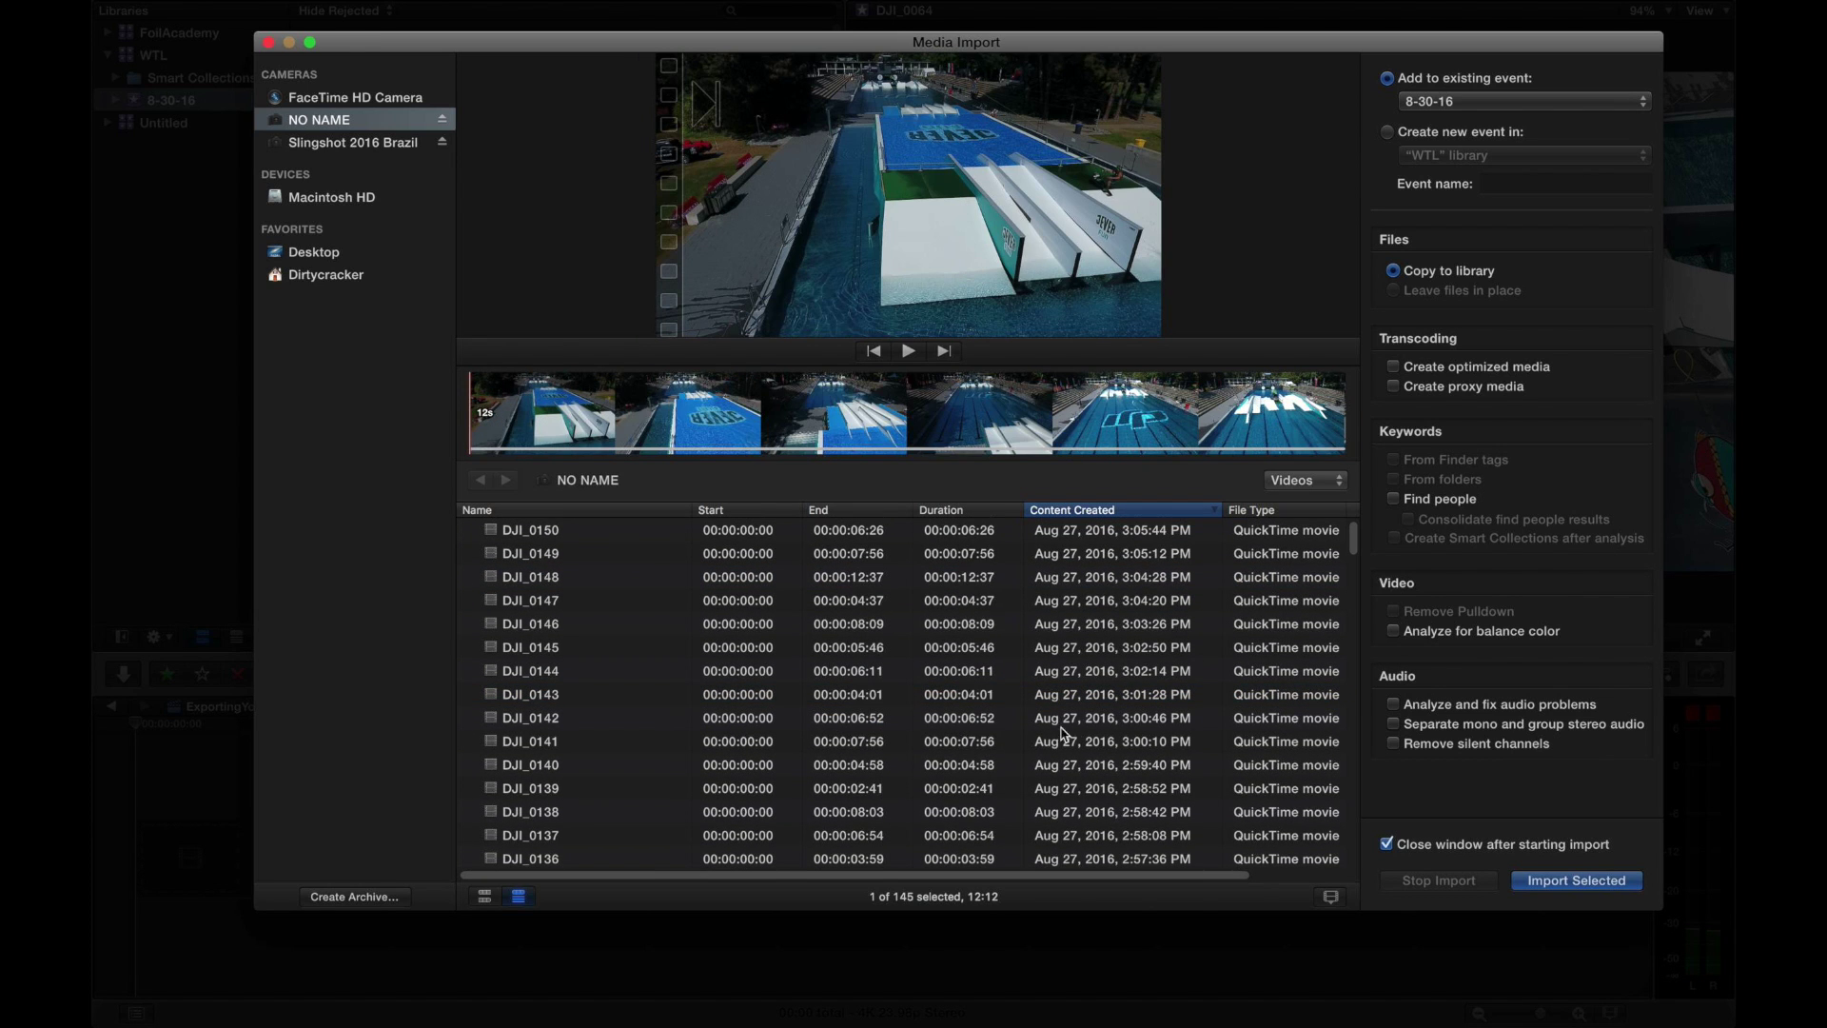
click(632, 604)
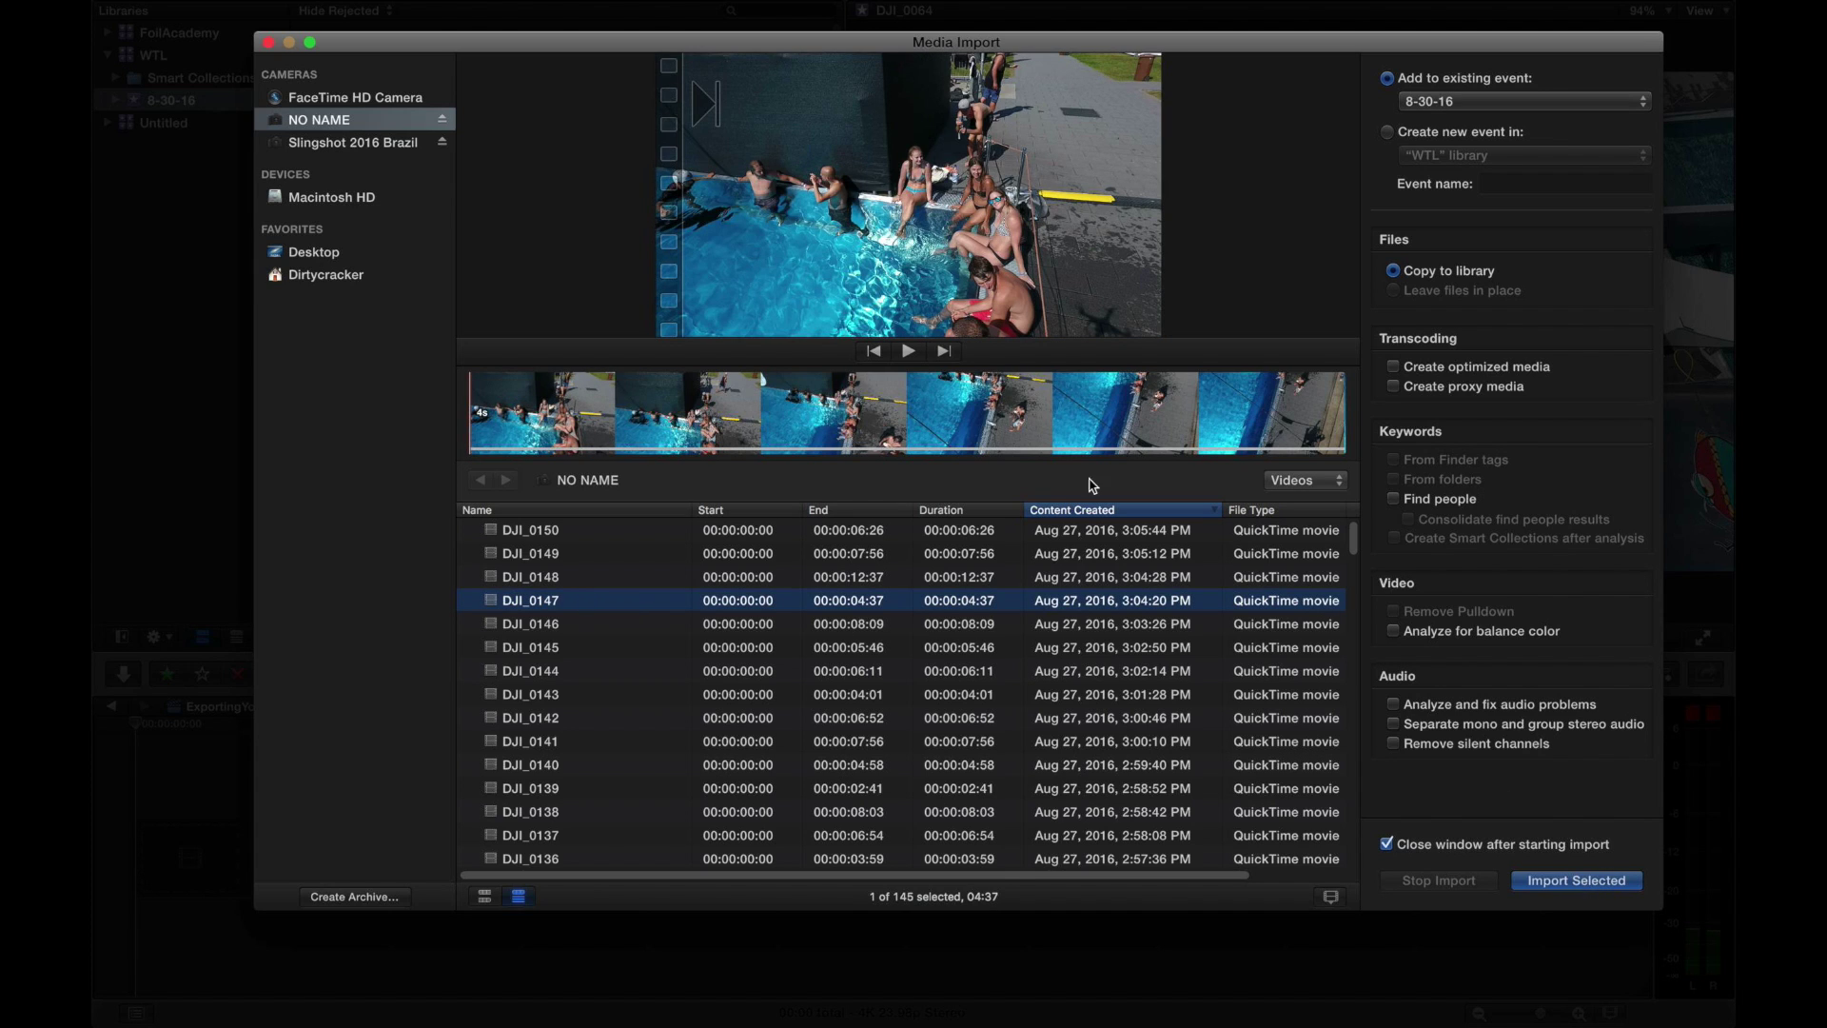
click(266, 42)
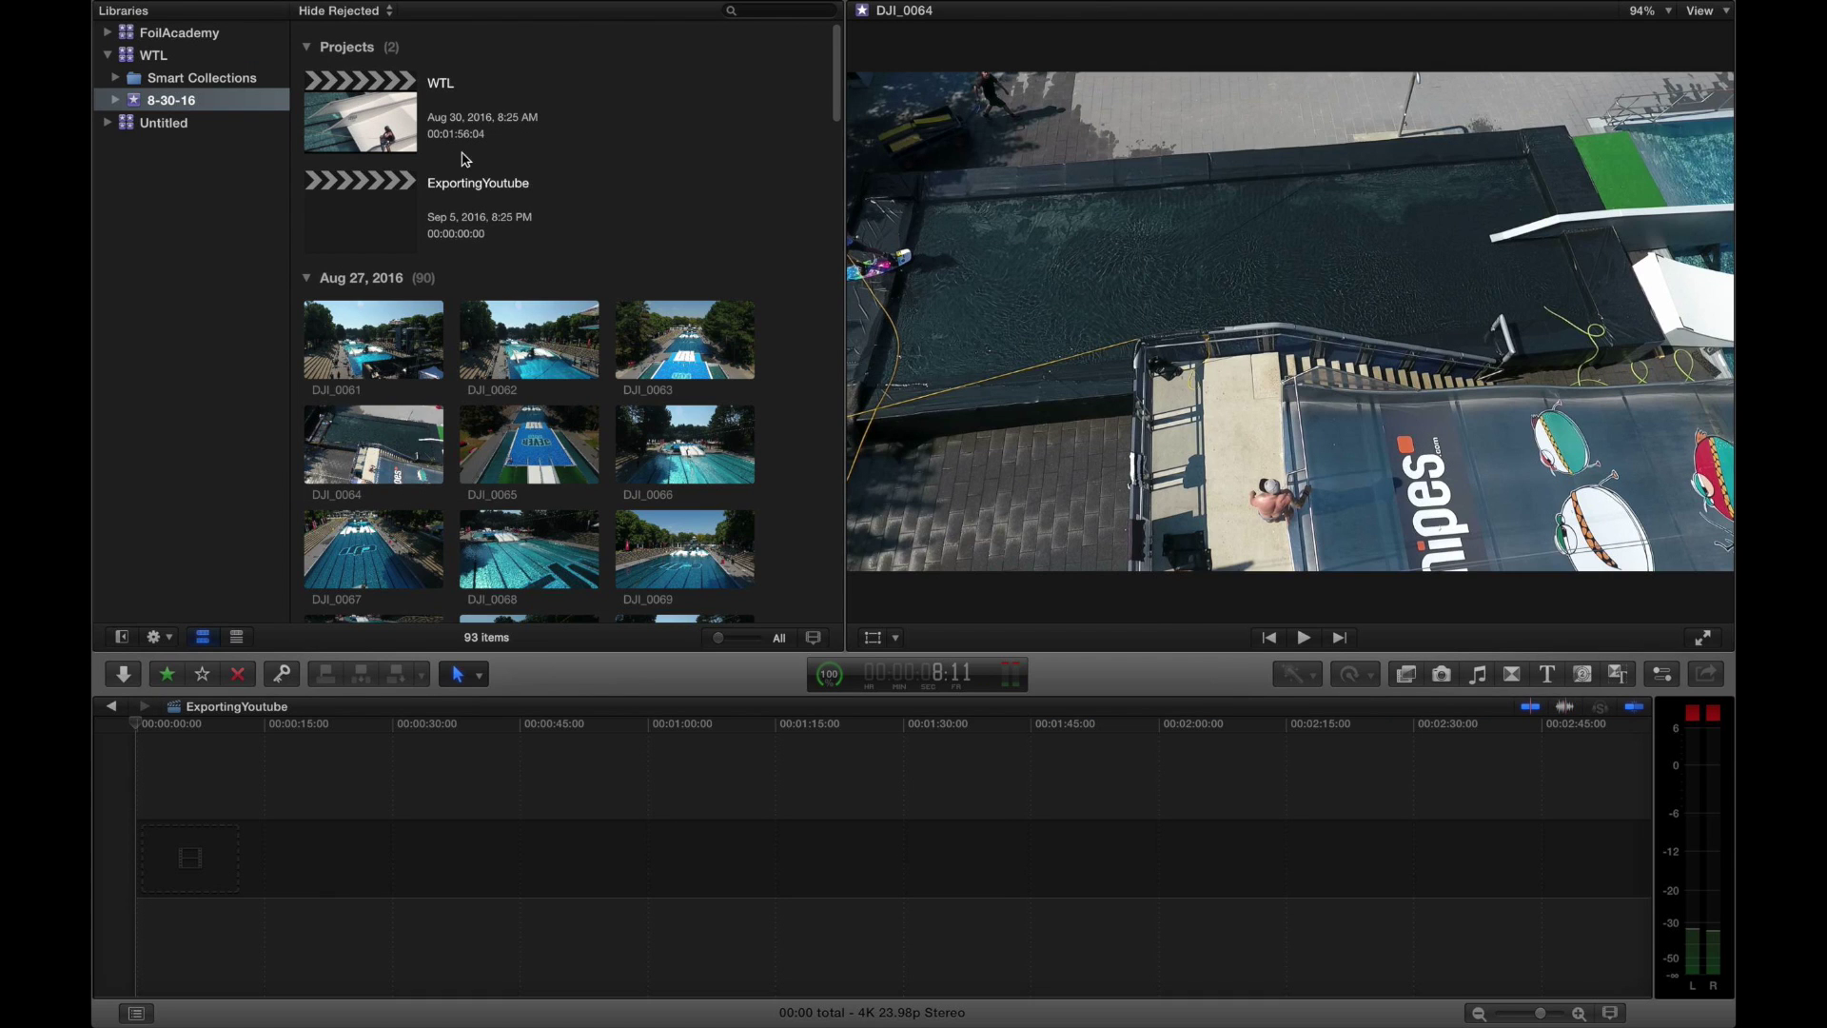
- Browse event clips DJI_0061 and DJI_0096, then select DJI_0105 for the timeline
click(401, 311)
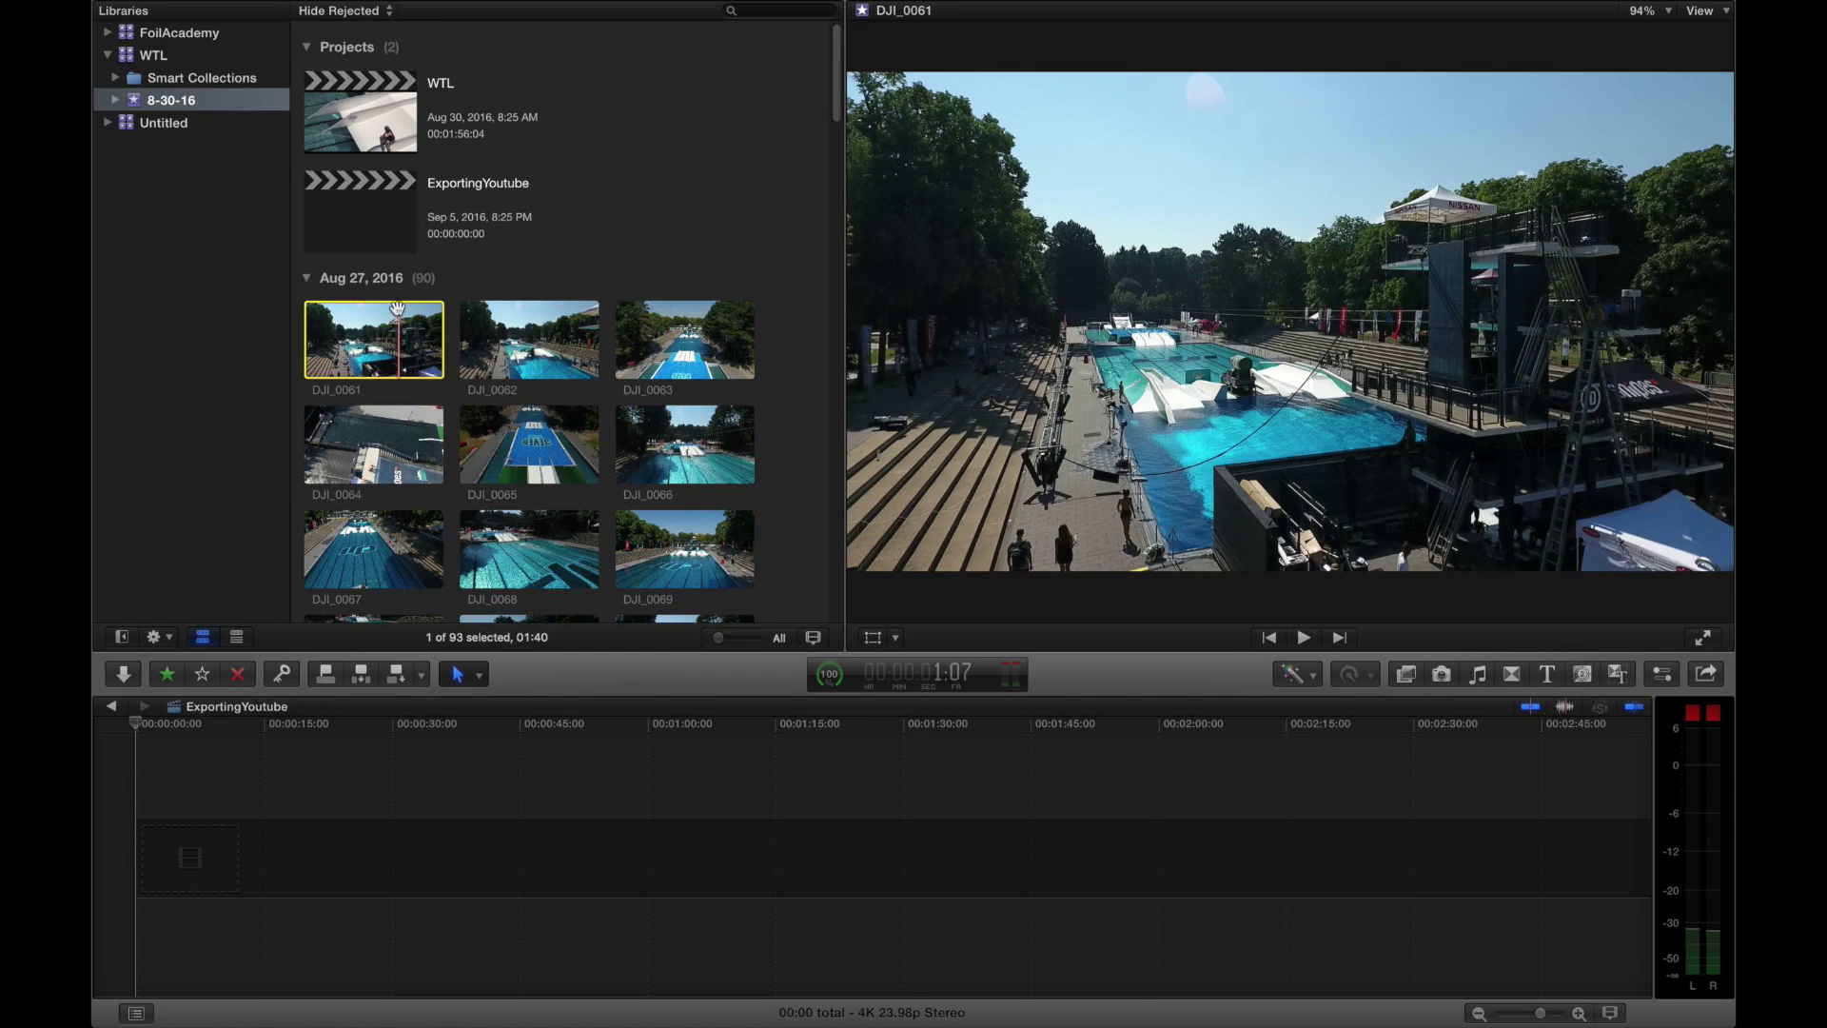
scroll(515, 378, down, 5)
scroll(515, 379, down, 6)
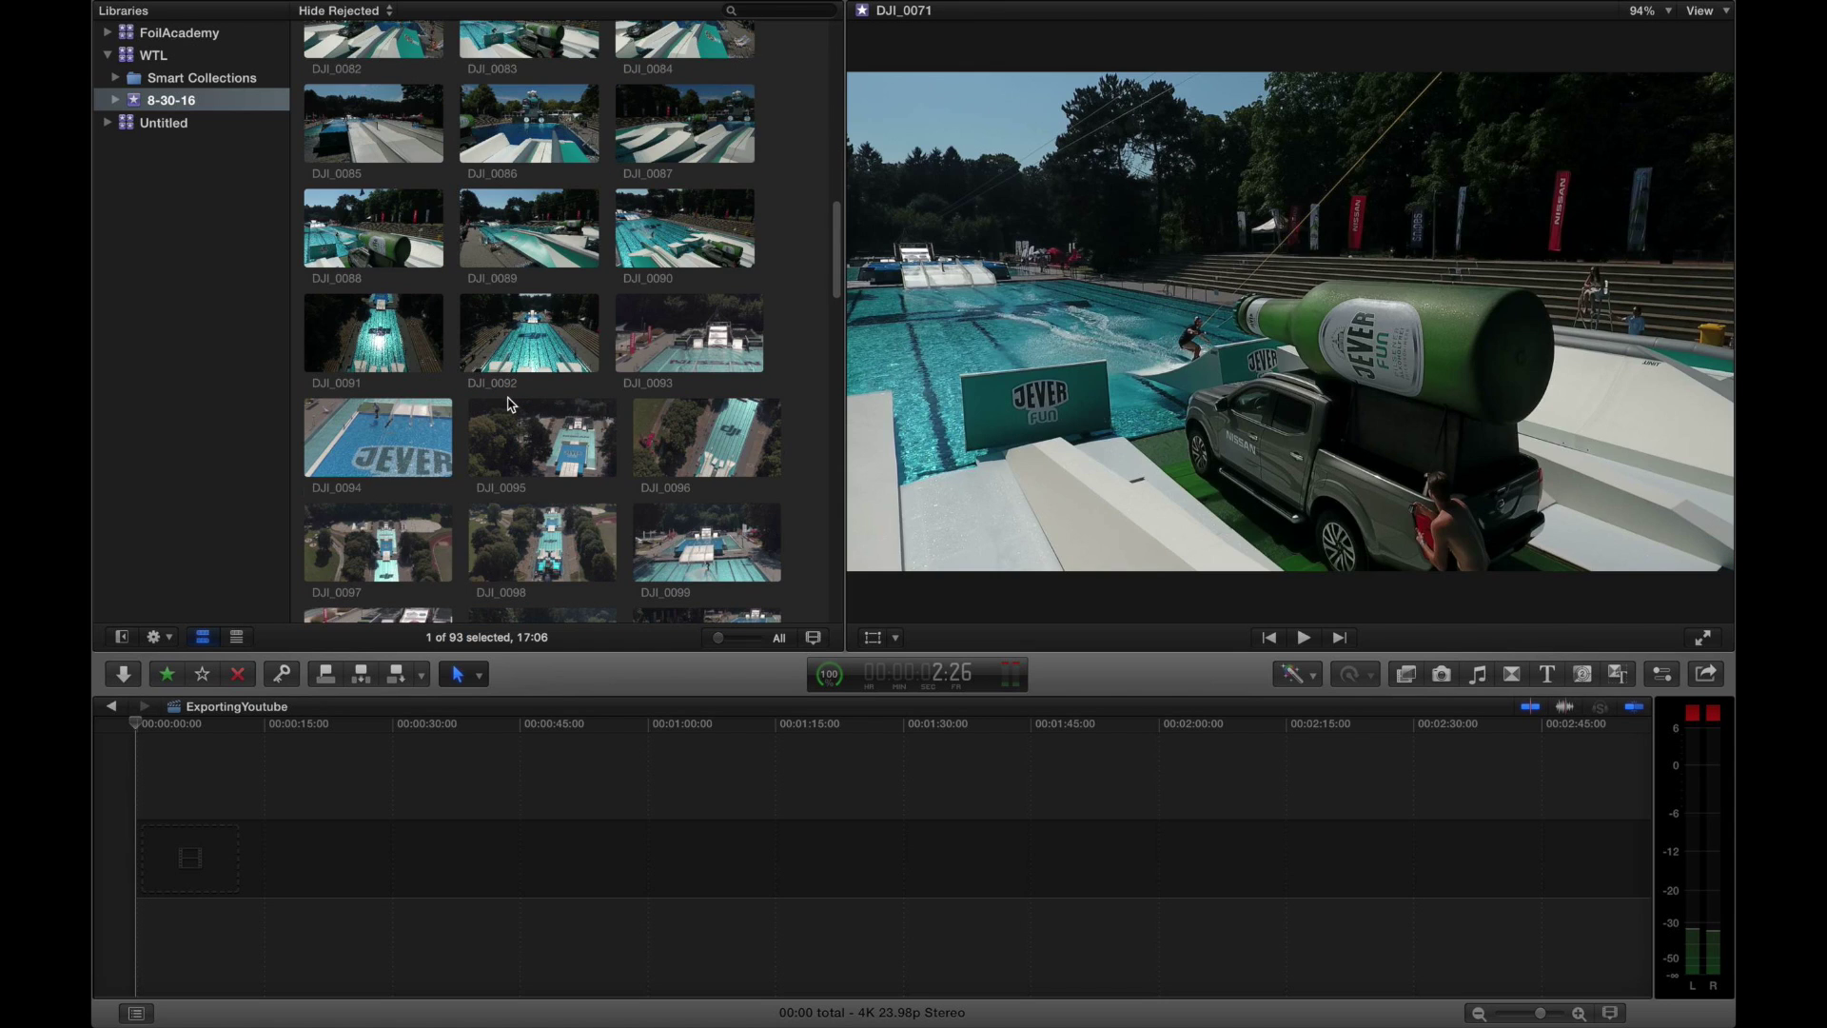
click(685, 438)
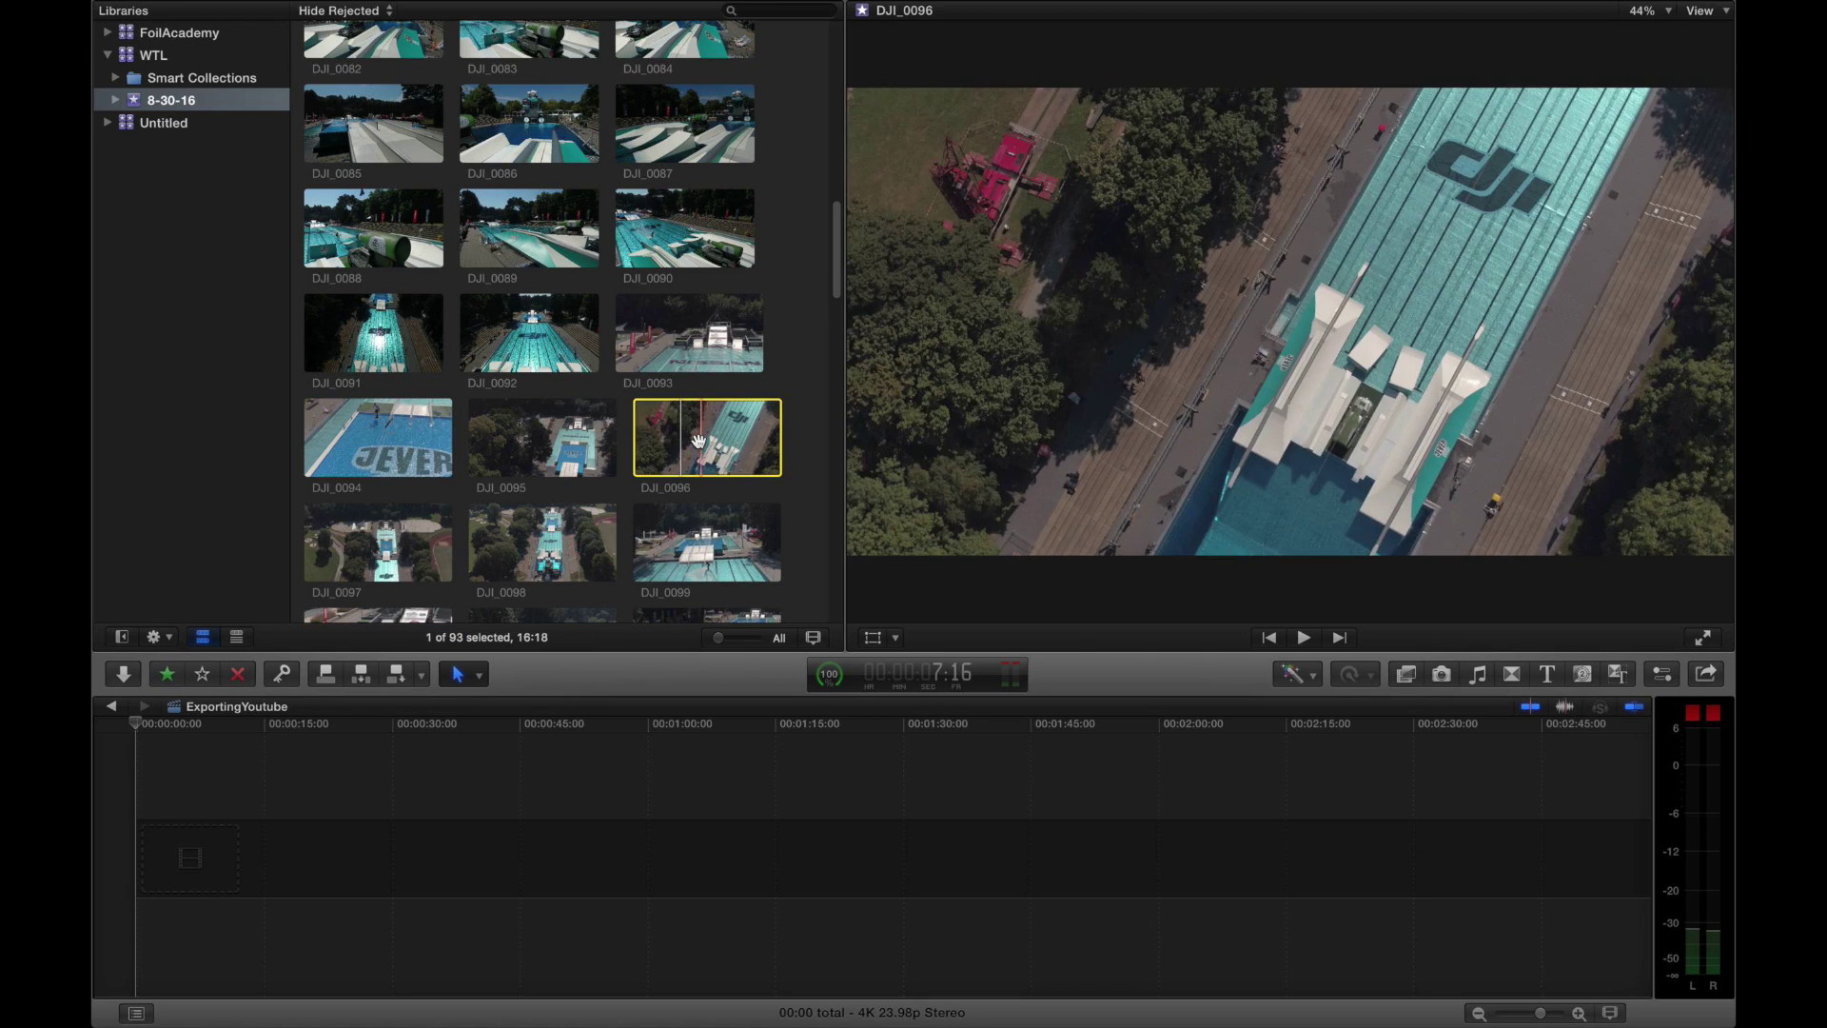
scroll(703, 433, down, 1)
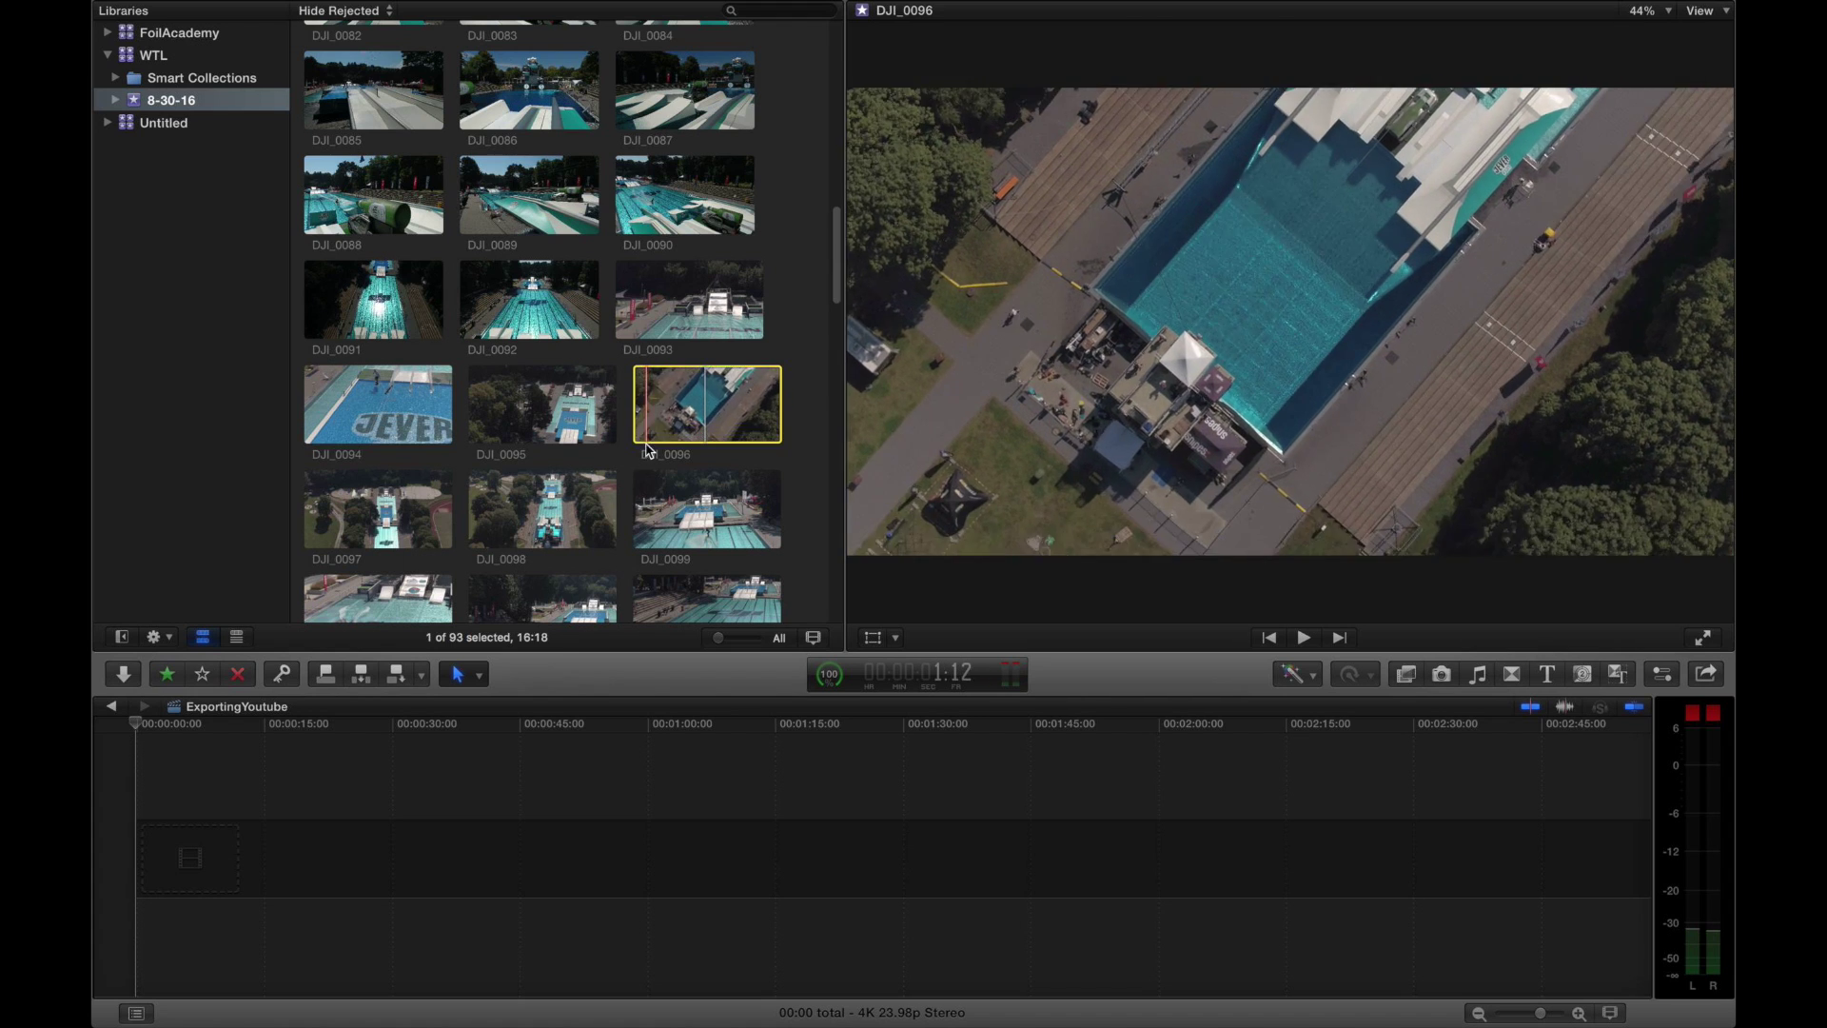
key(Down)
key(Down)
key(Down)
key(Down)
click(690, 395)
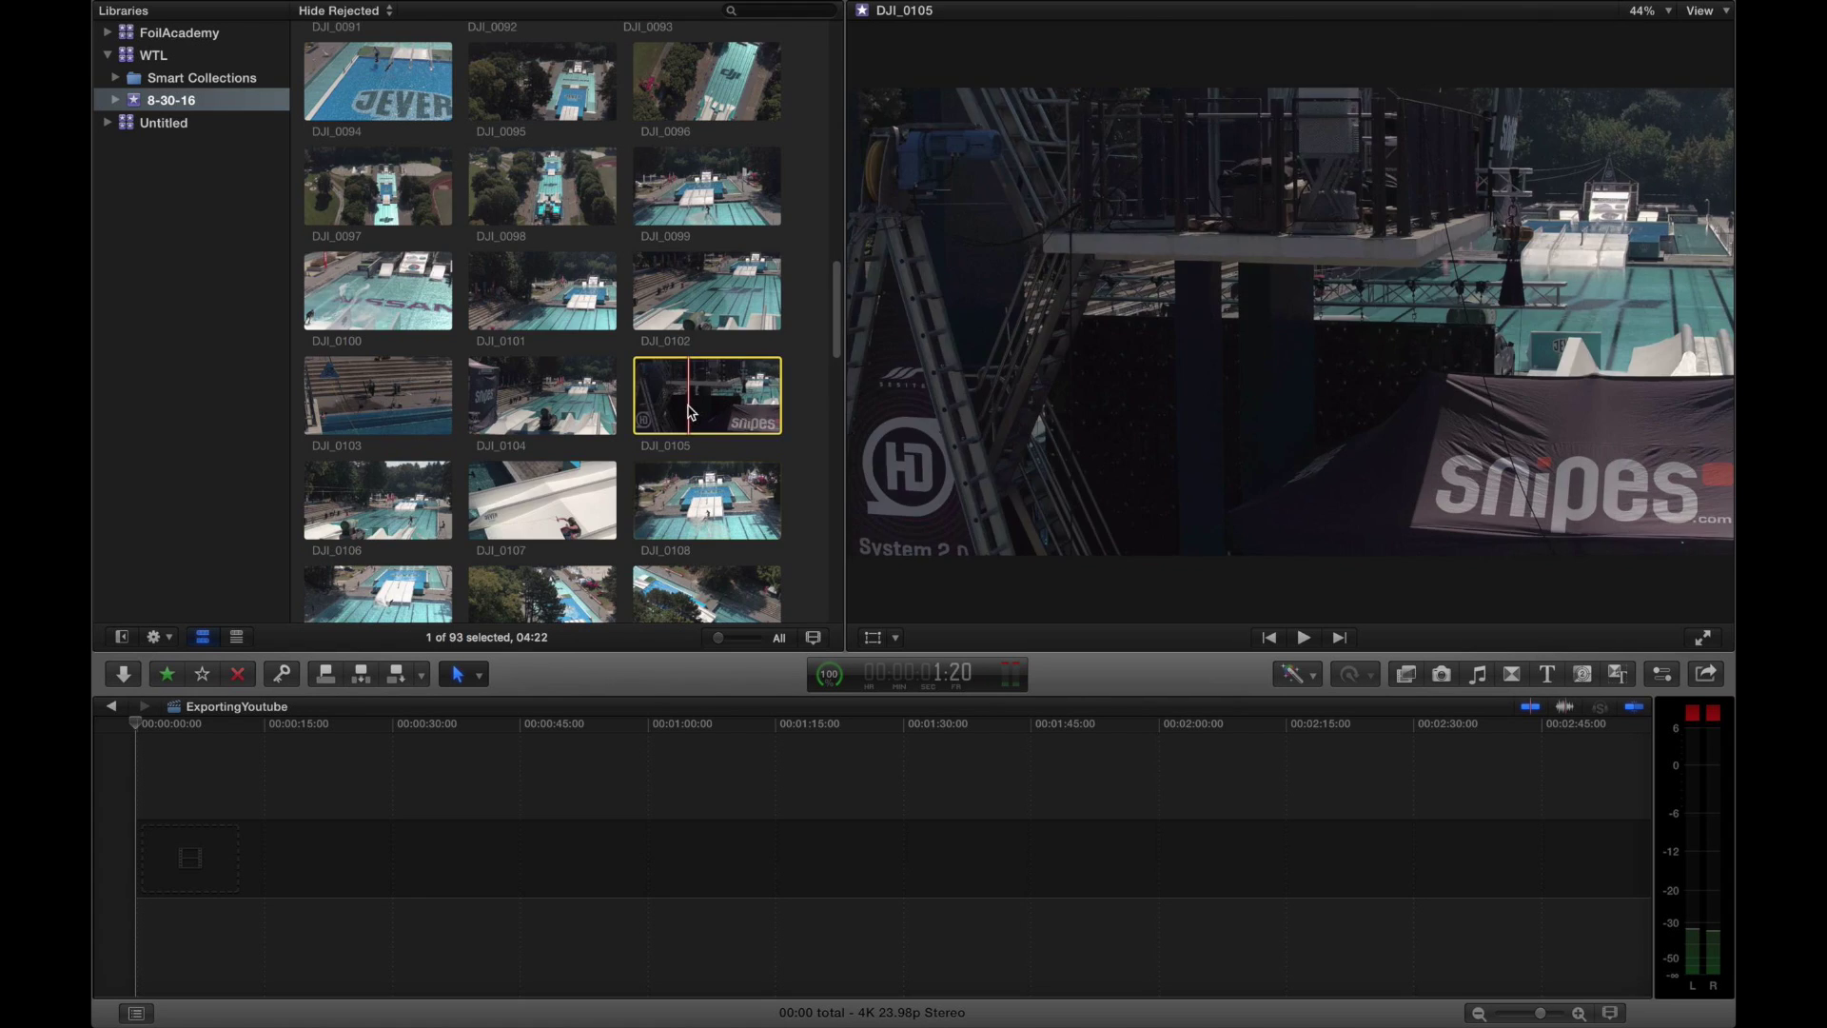
- Append DJI_0105, drag a second drone clip onto the timeline, and scrub through DJI_0113
key(e)
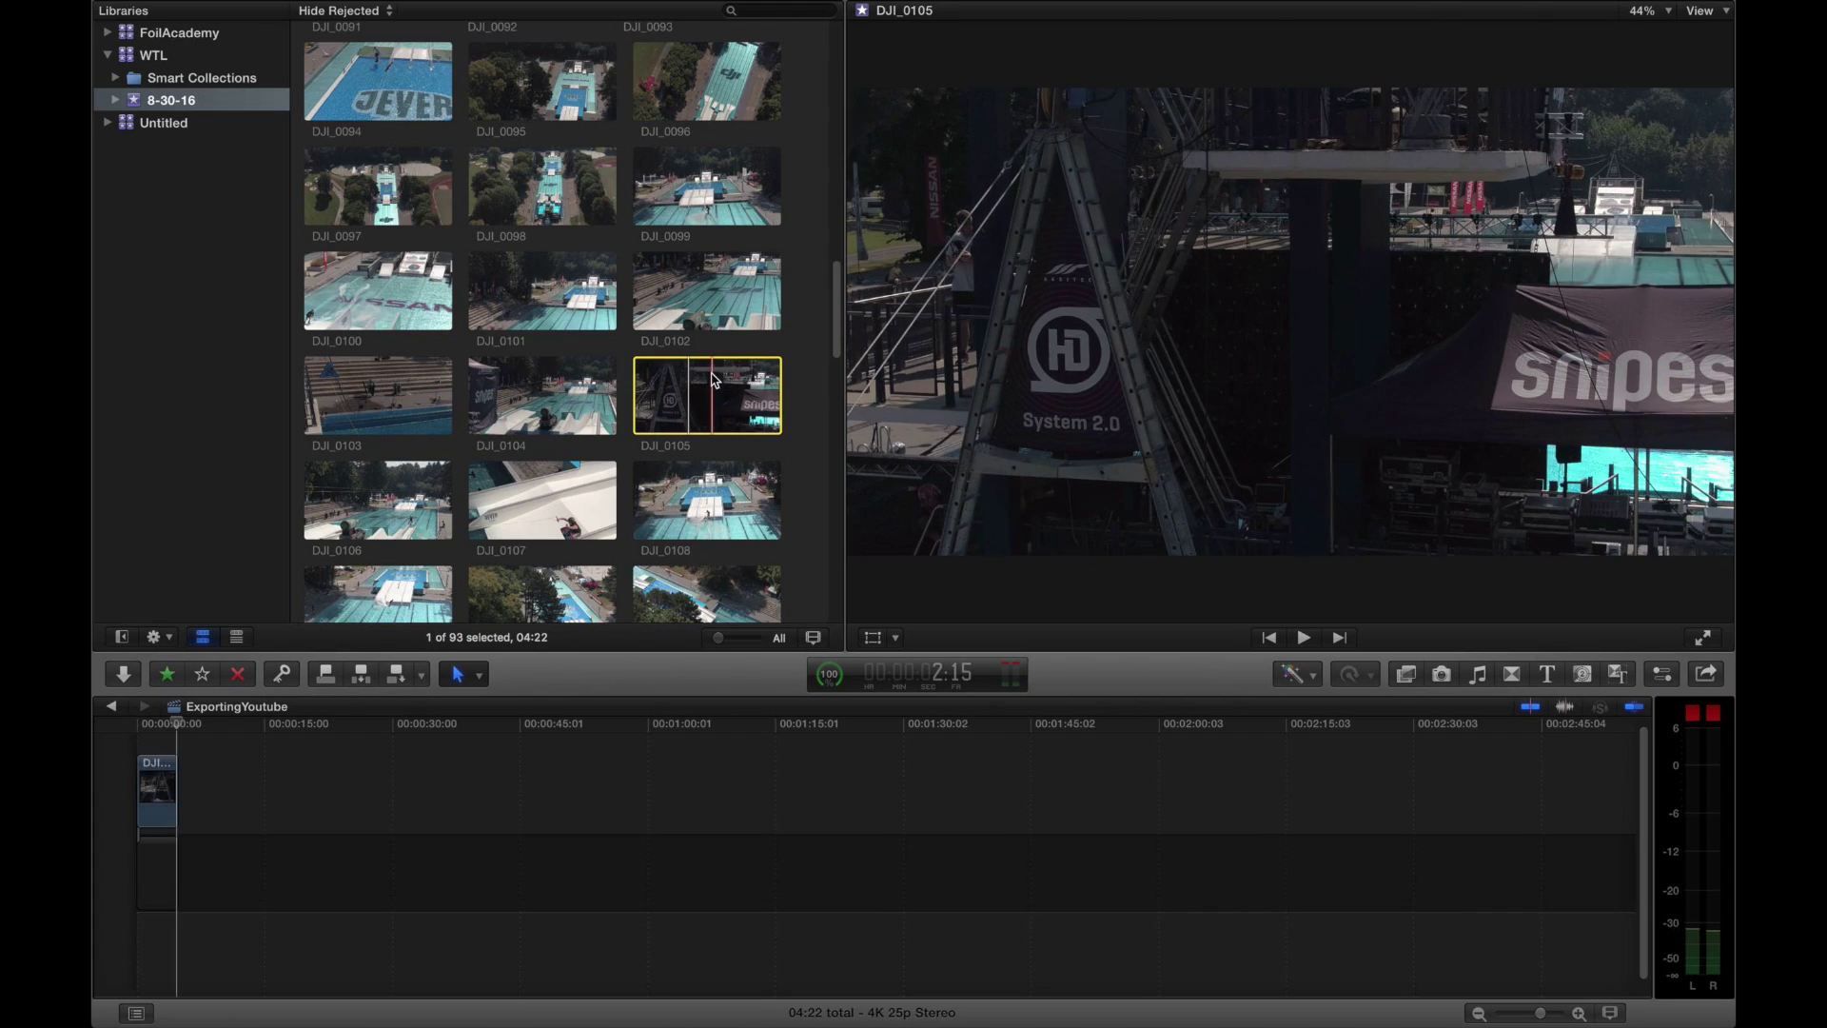
drag(715, 380, 181, 838)
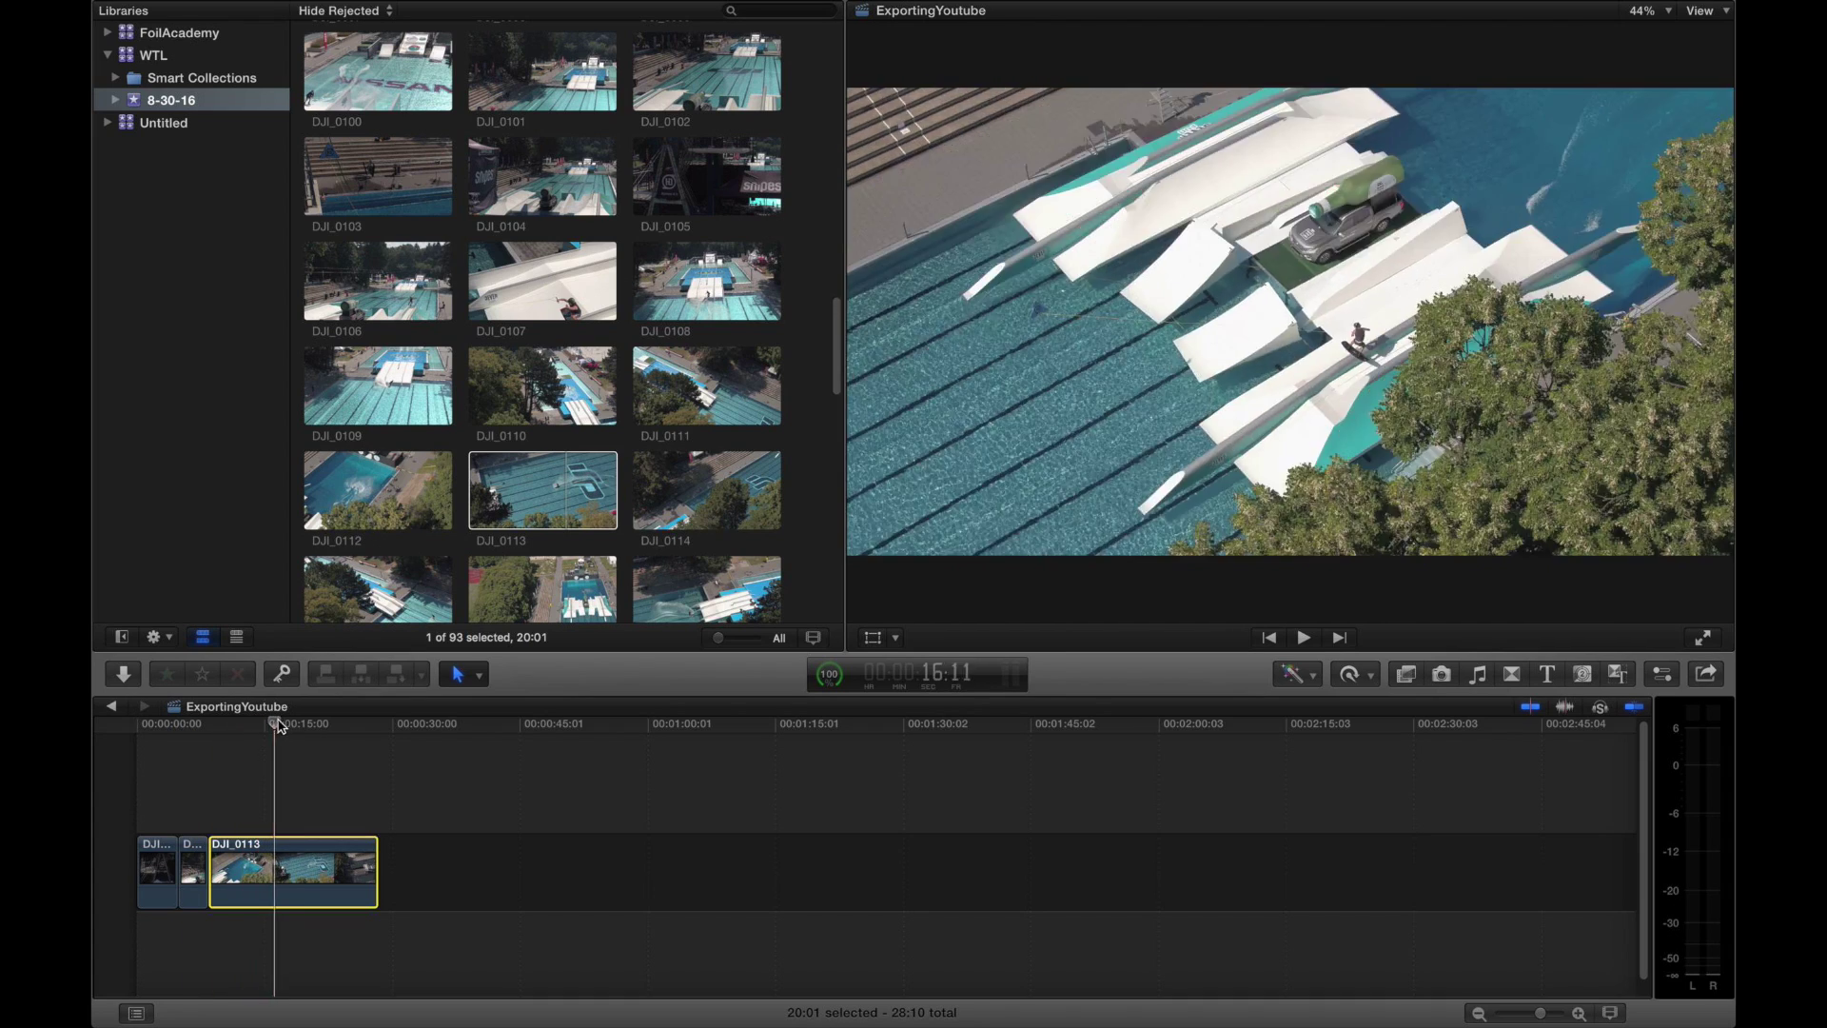
click(193, 733)
drag(193, 733, 313, 730)
click(264, 729)
- Share ExportingYoutube as an H.264 master file saved to the Desktop
mouse_move(101, 6)
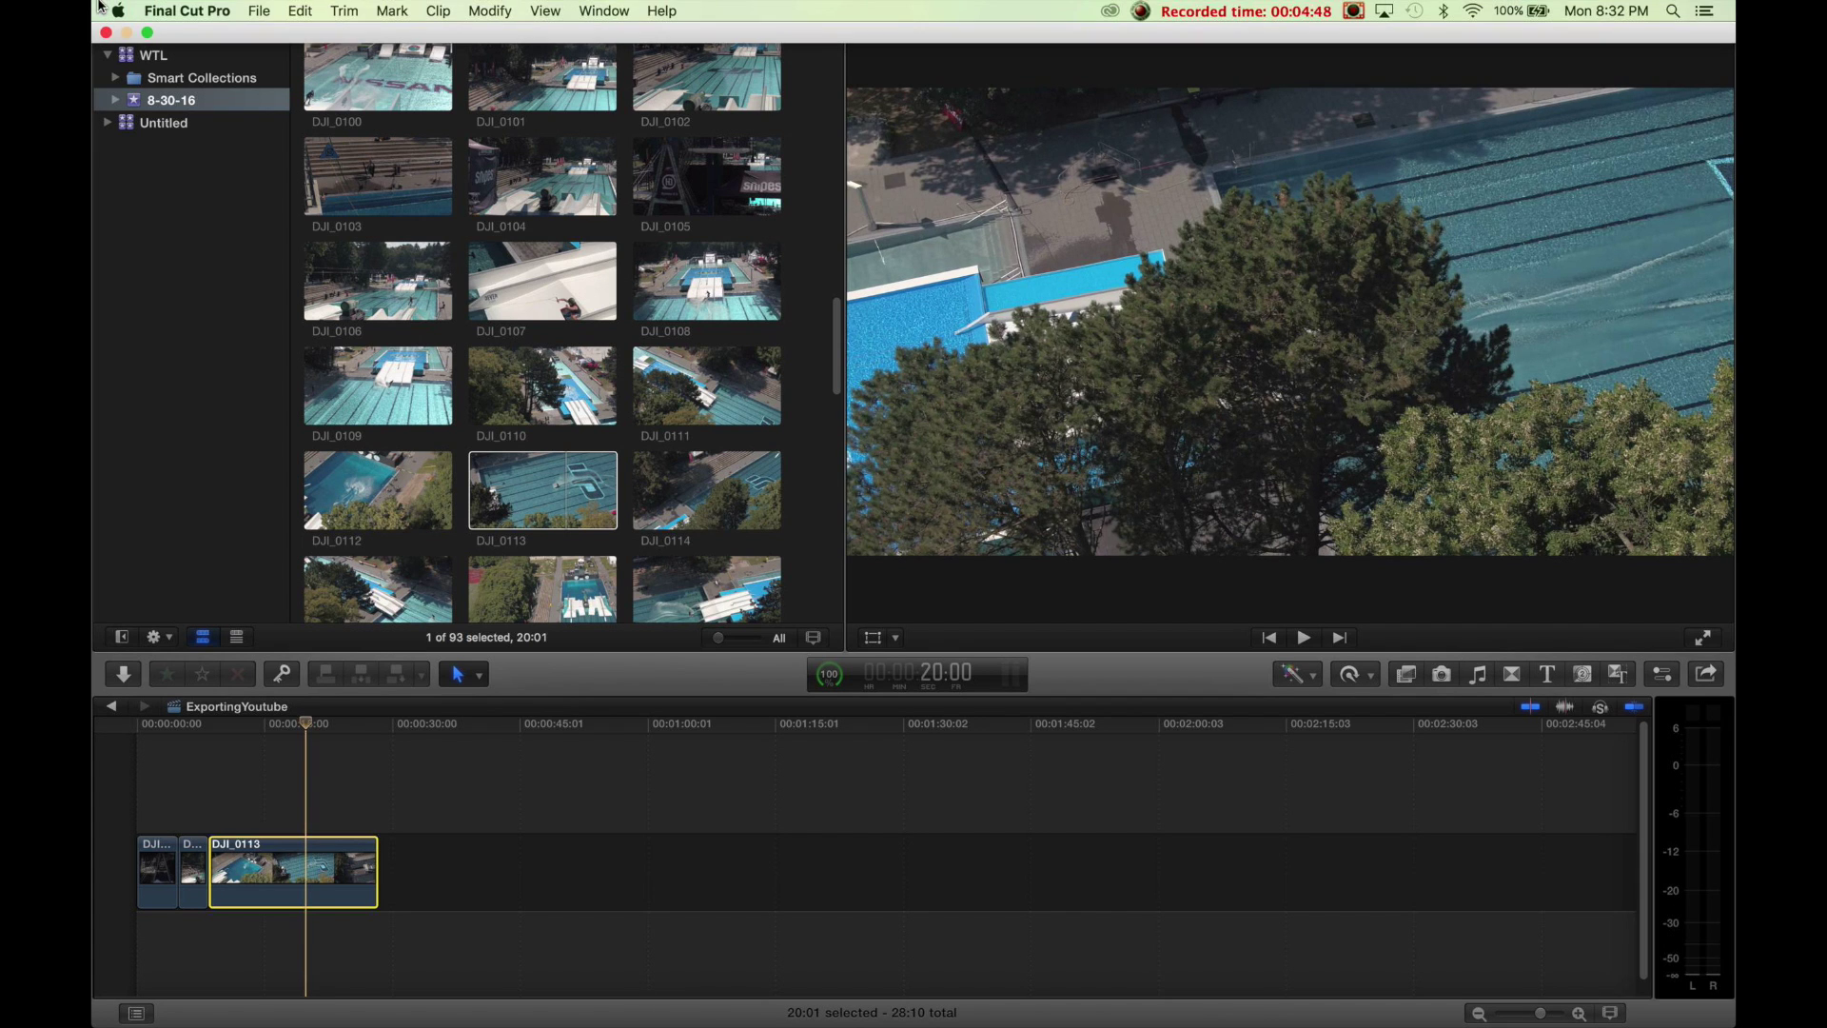
click(264, 9)
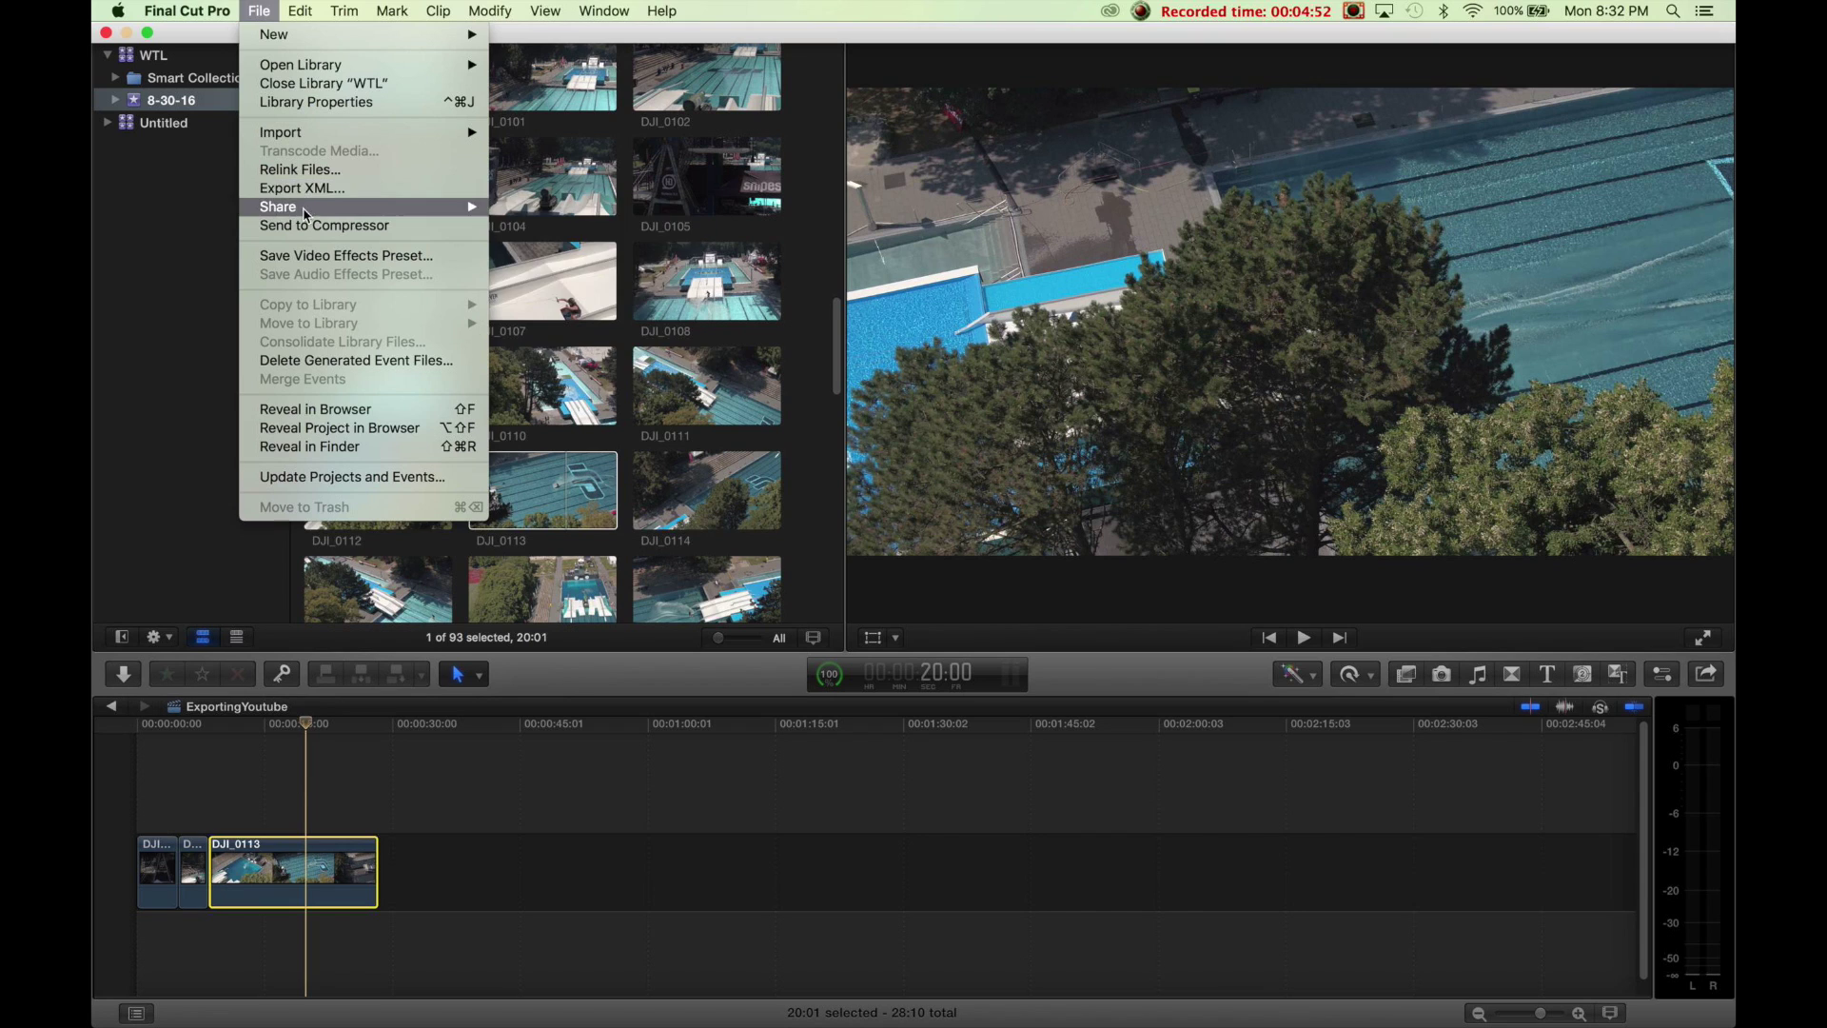
mouse_move(306, 205)
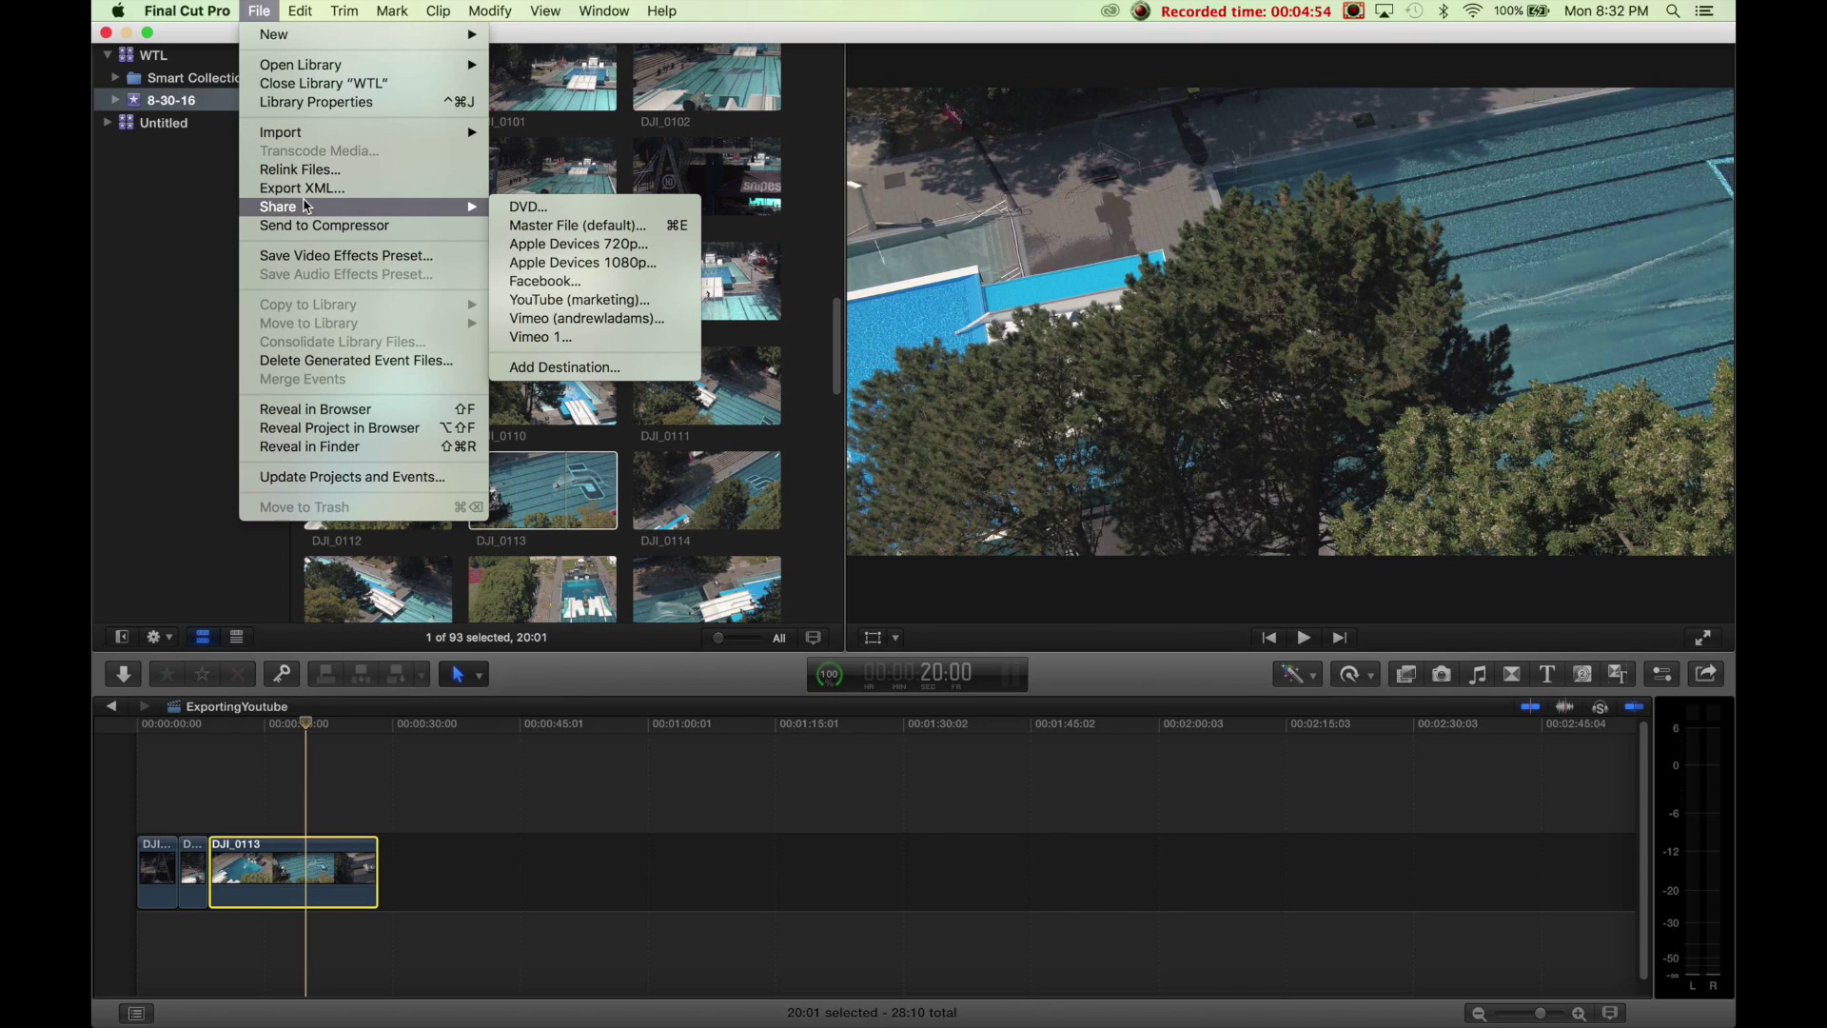
click(609, 233)
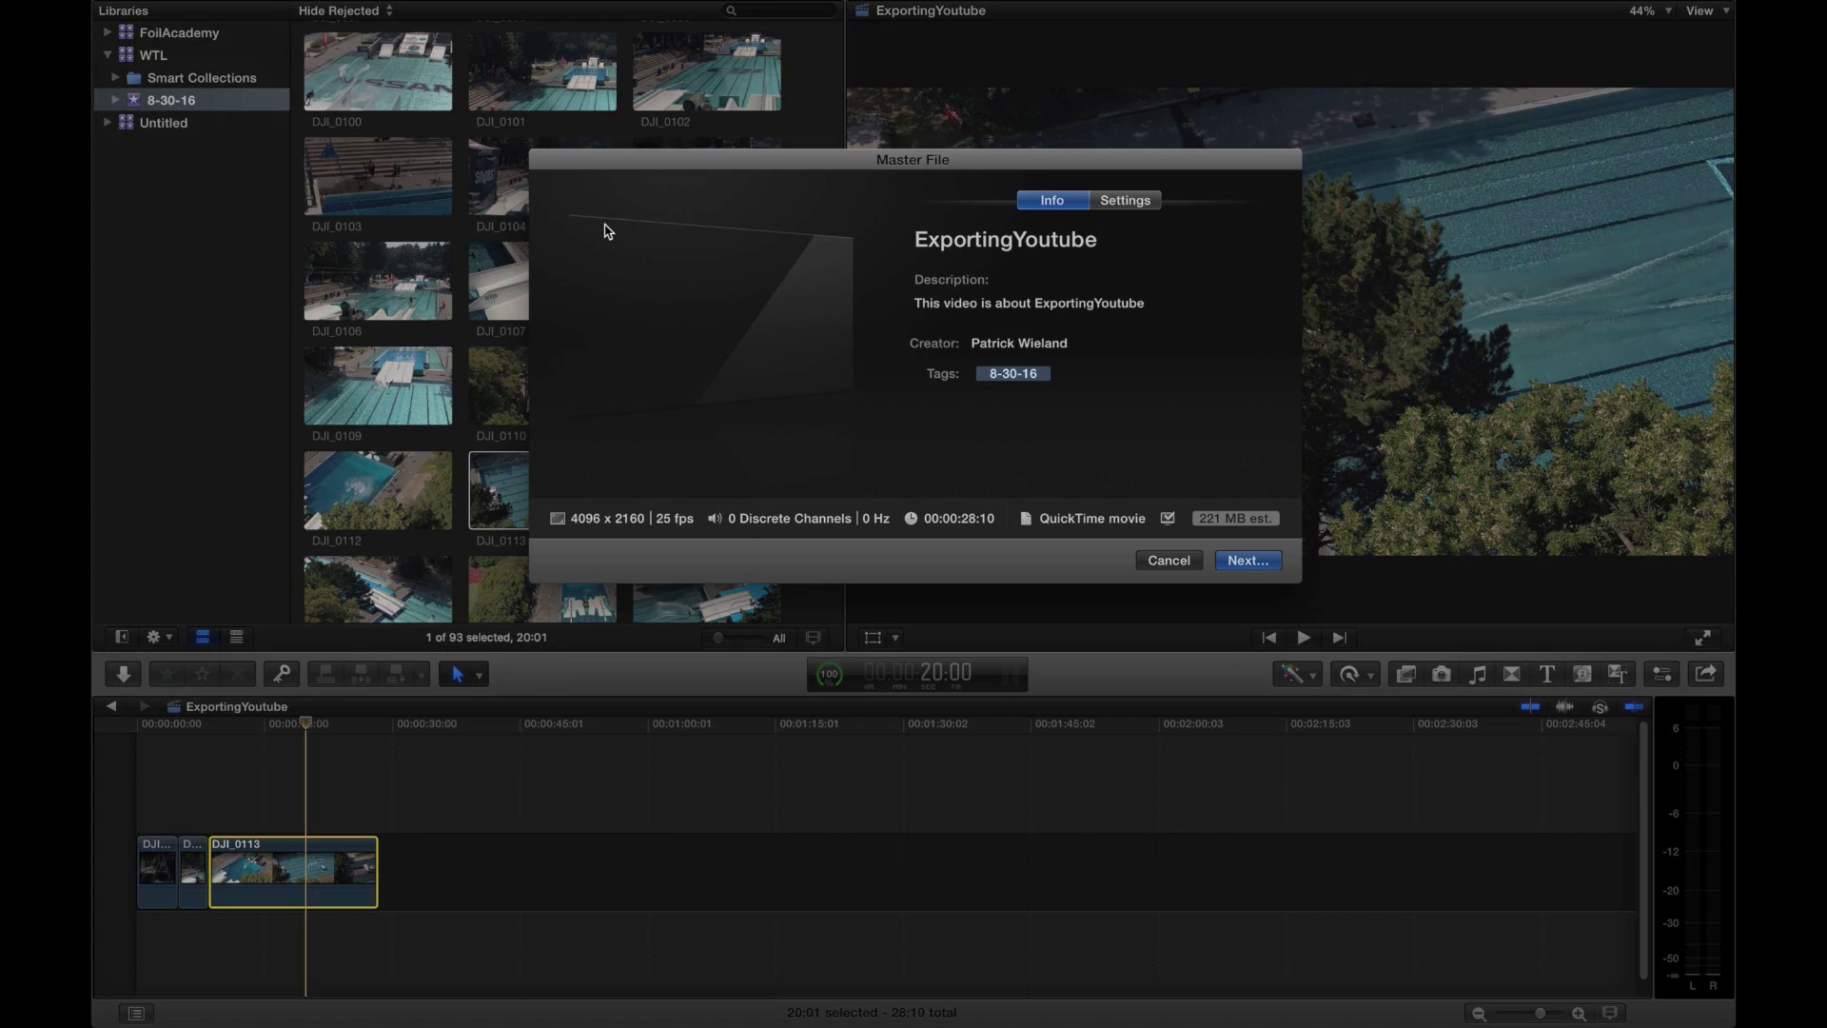
click(1141, 205)
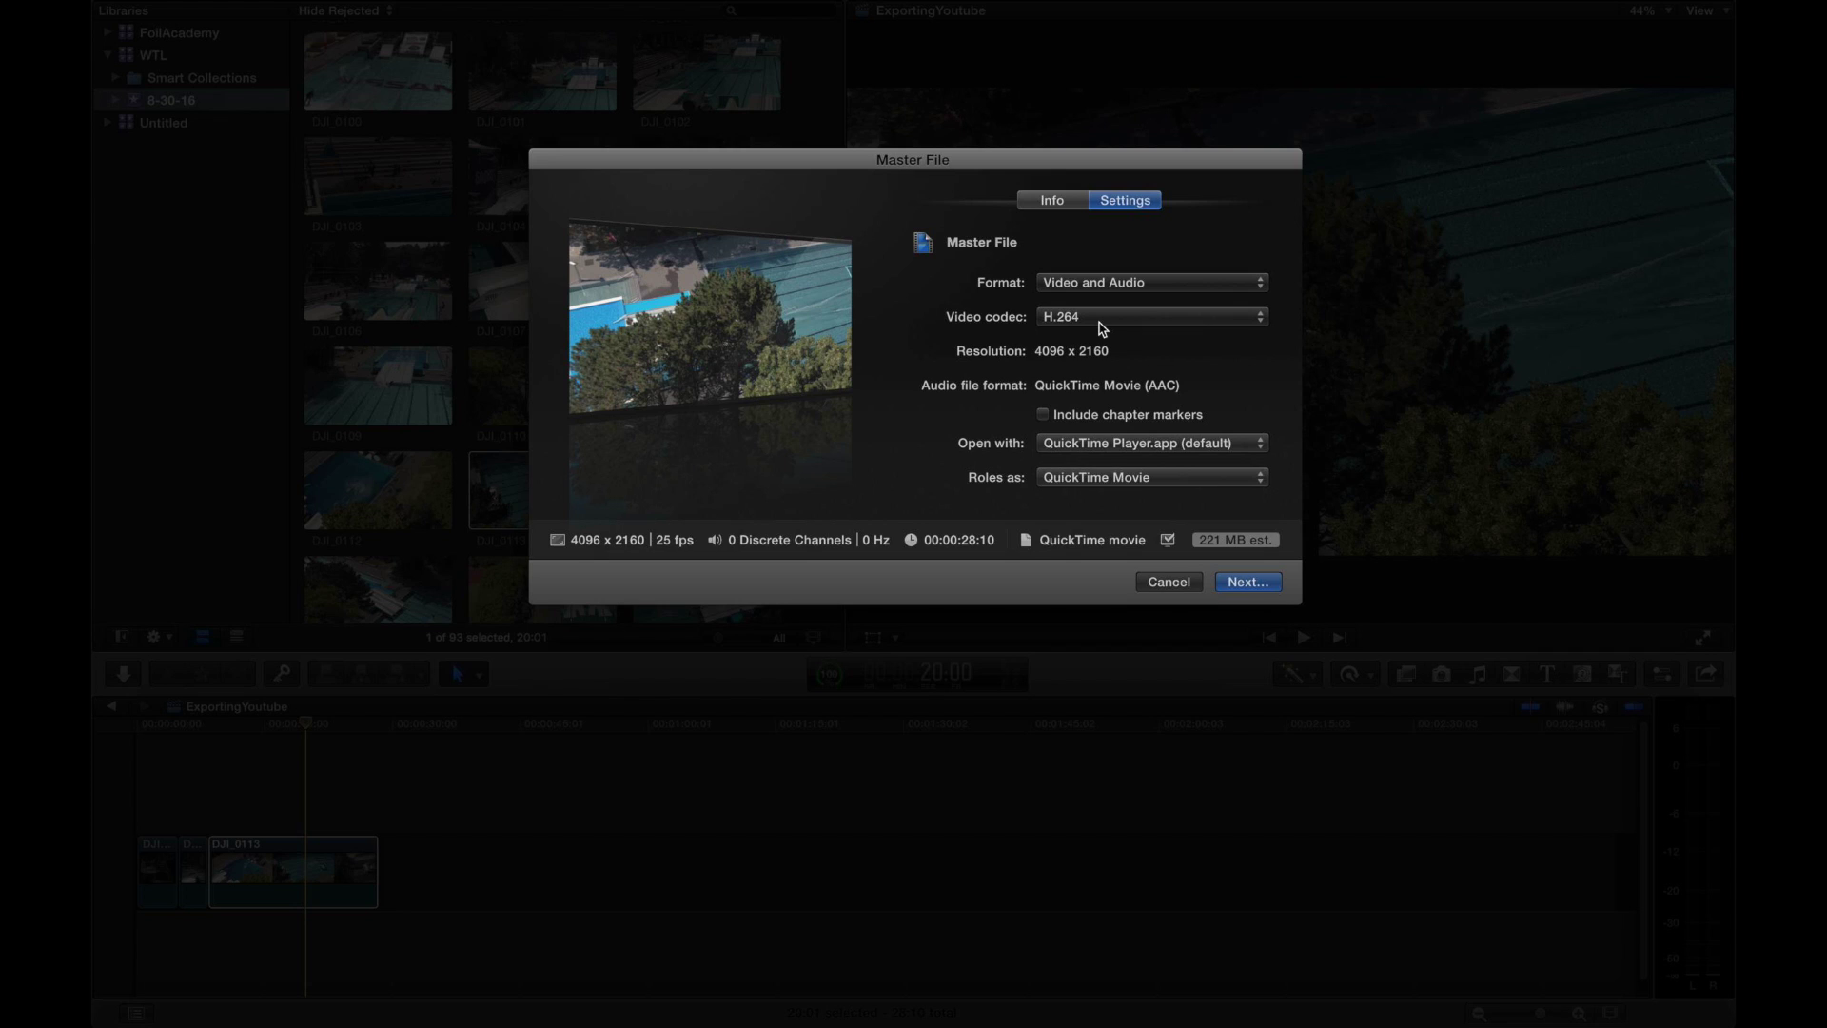
click(1085, 323)
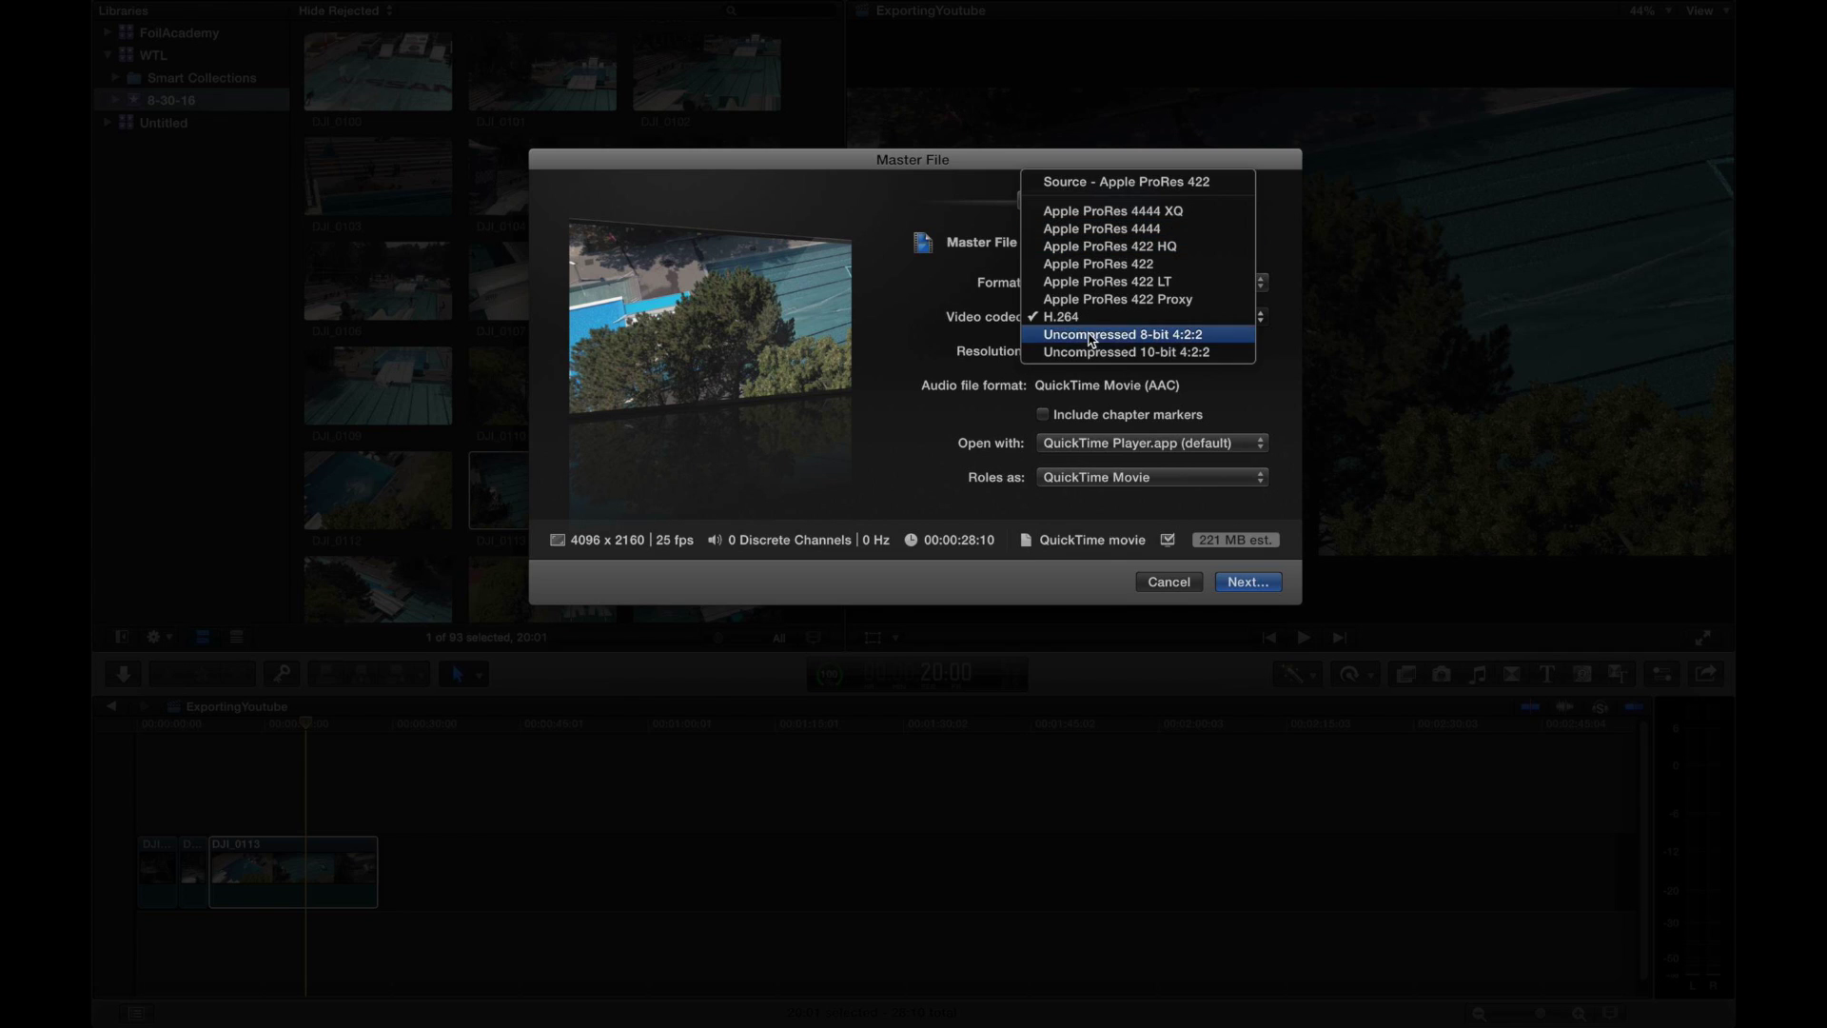
click(1093, 327)
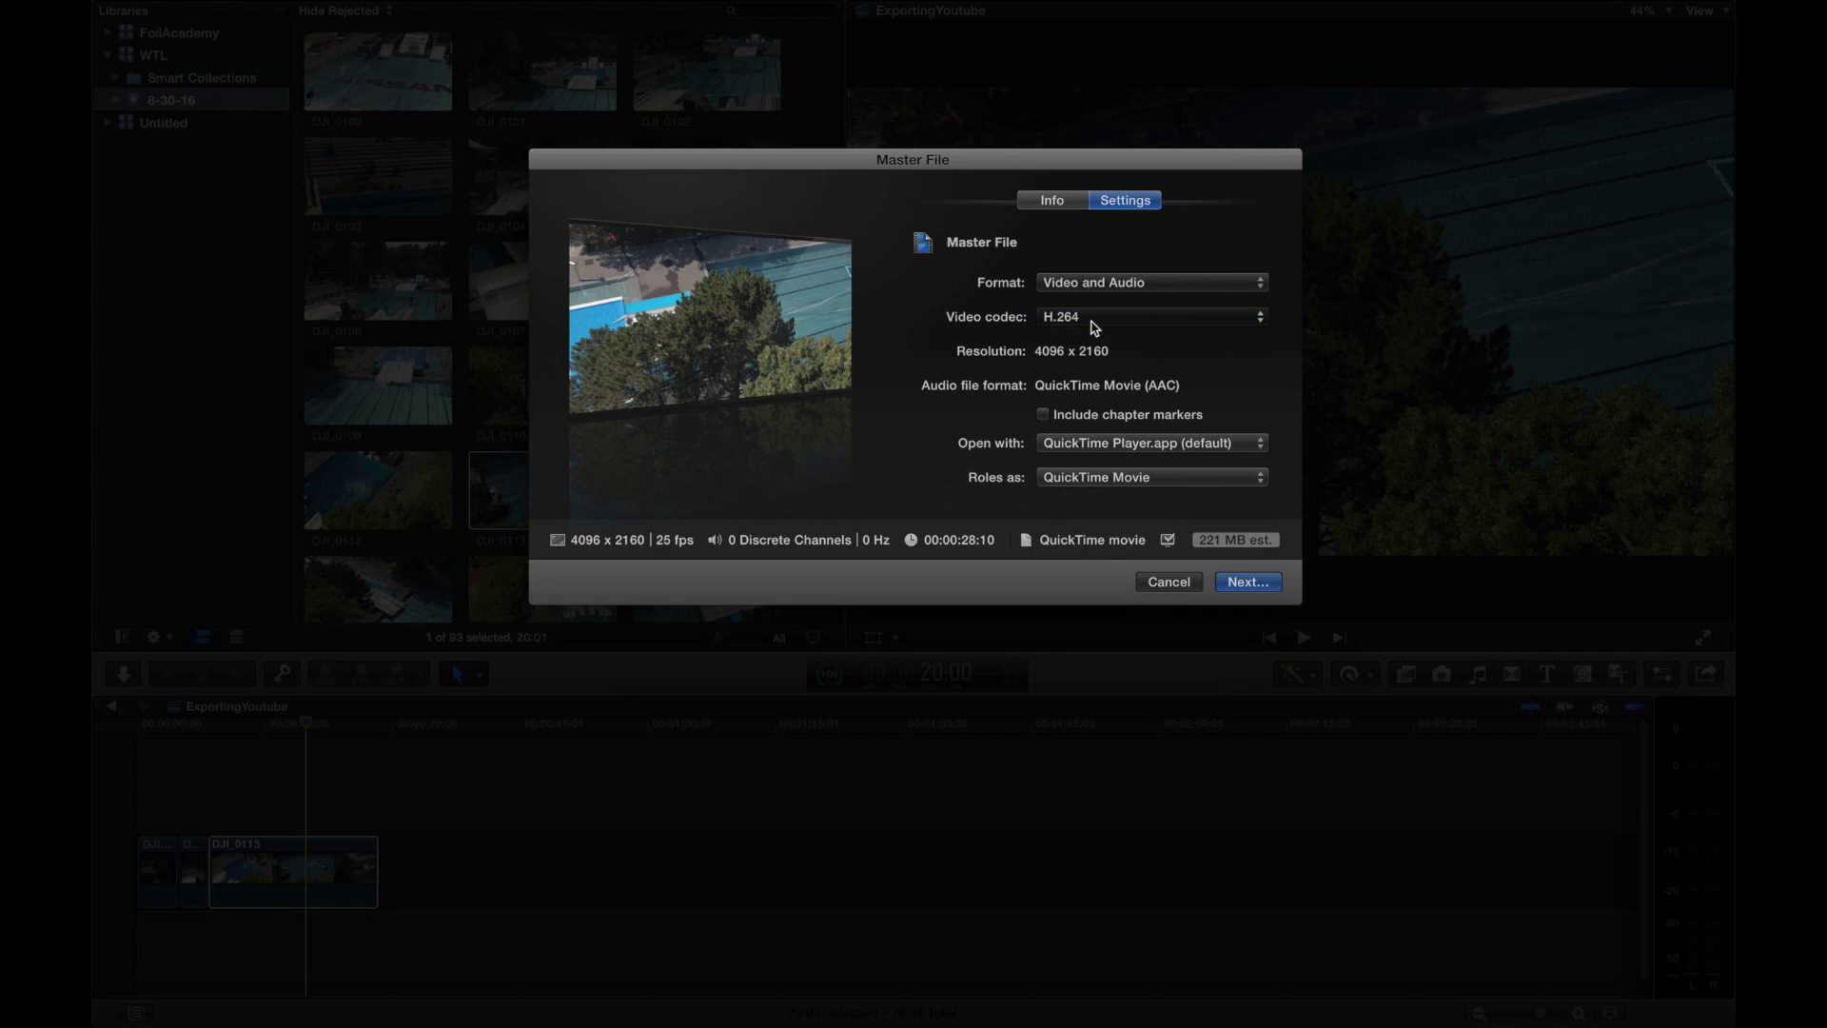
click(1246, 583)
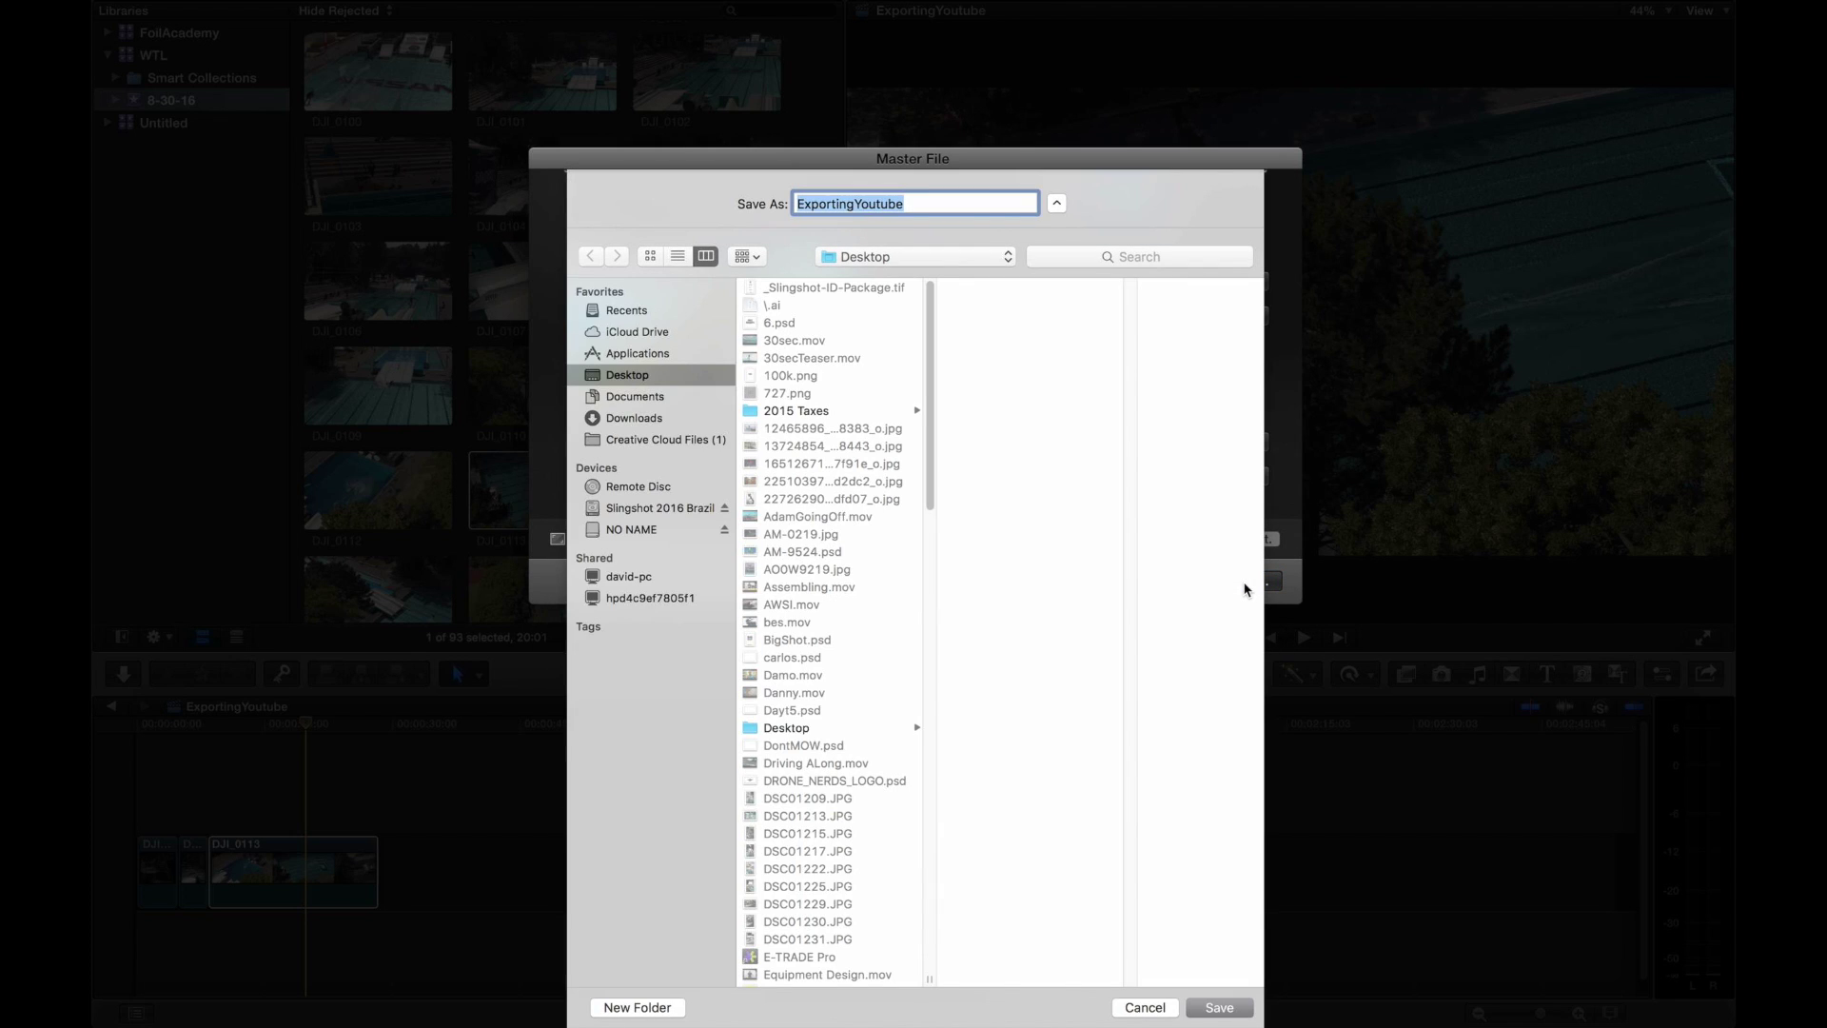
click(1220, 1007)
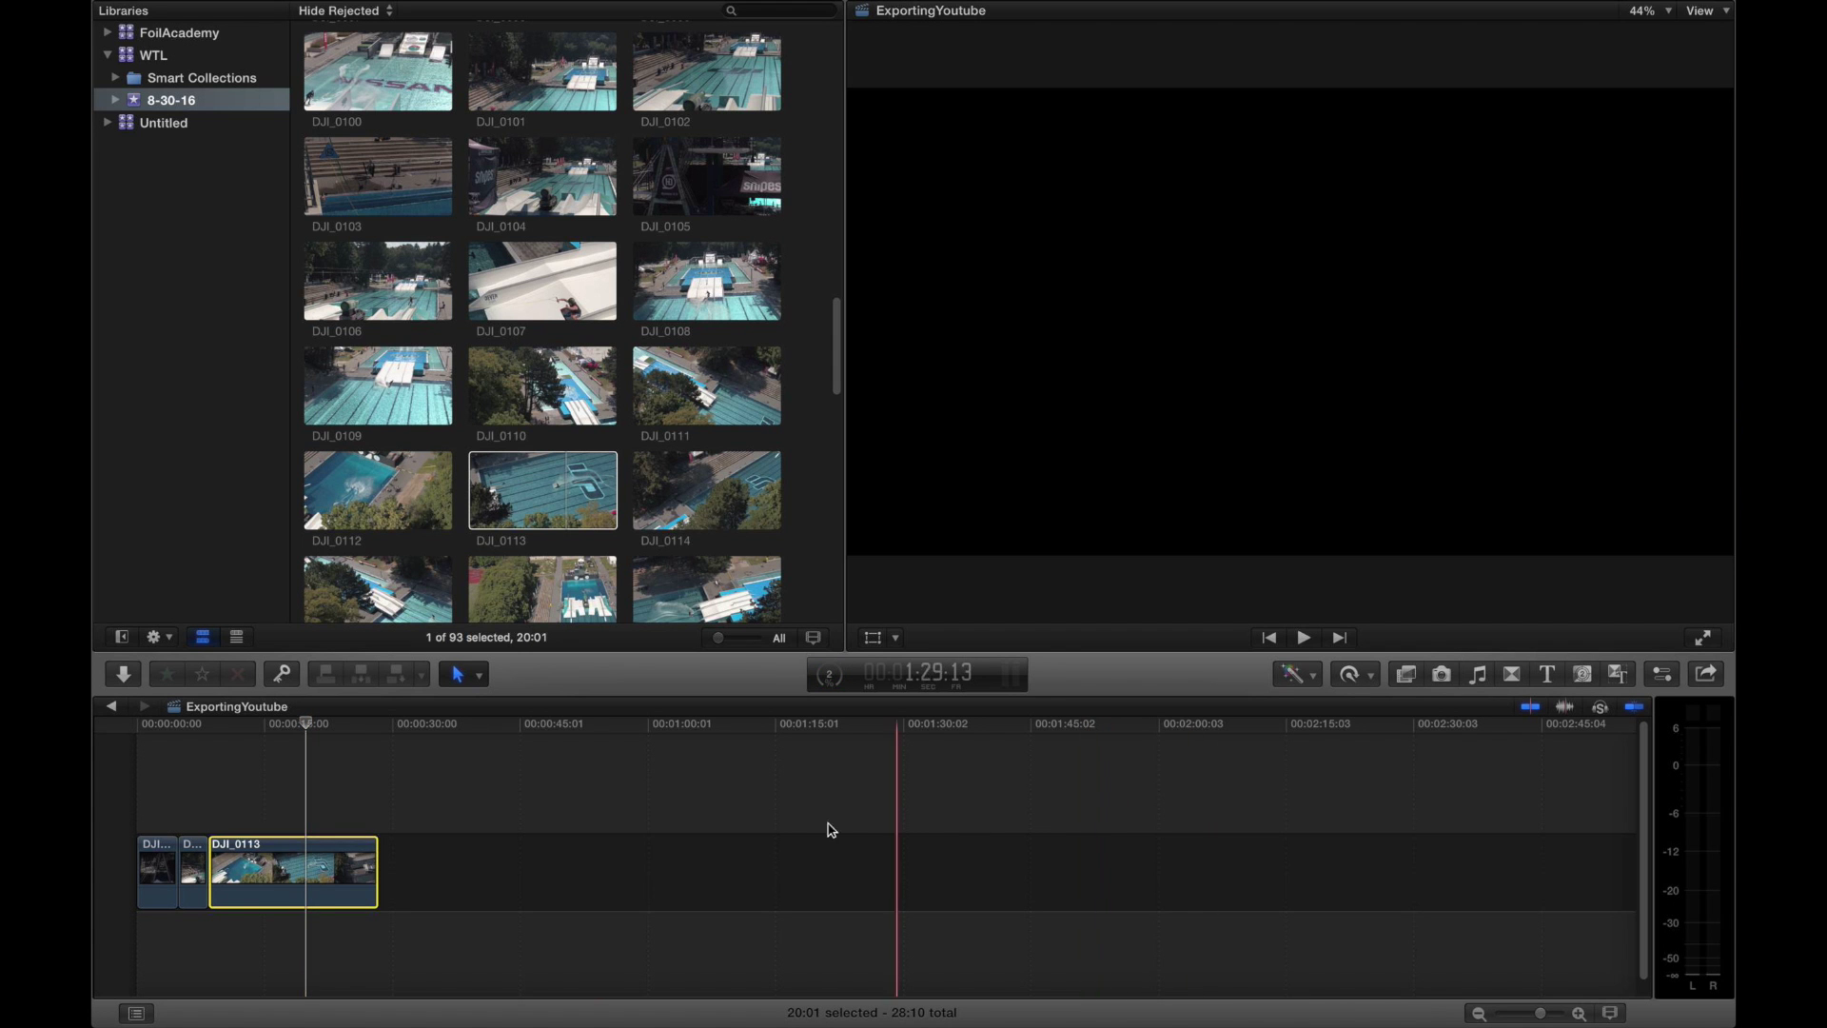
- Scrub the timeline back to an earlier frame, then switch to Safari
mouse_move(306, 723)
mouse_down()
mouse_move(171, 742)
mouse_move(290, 737)
mouse_up()
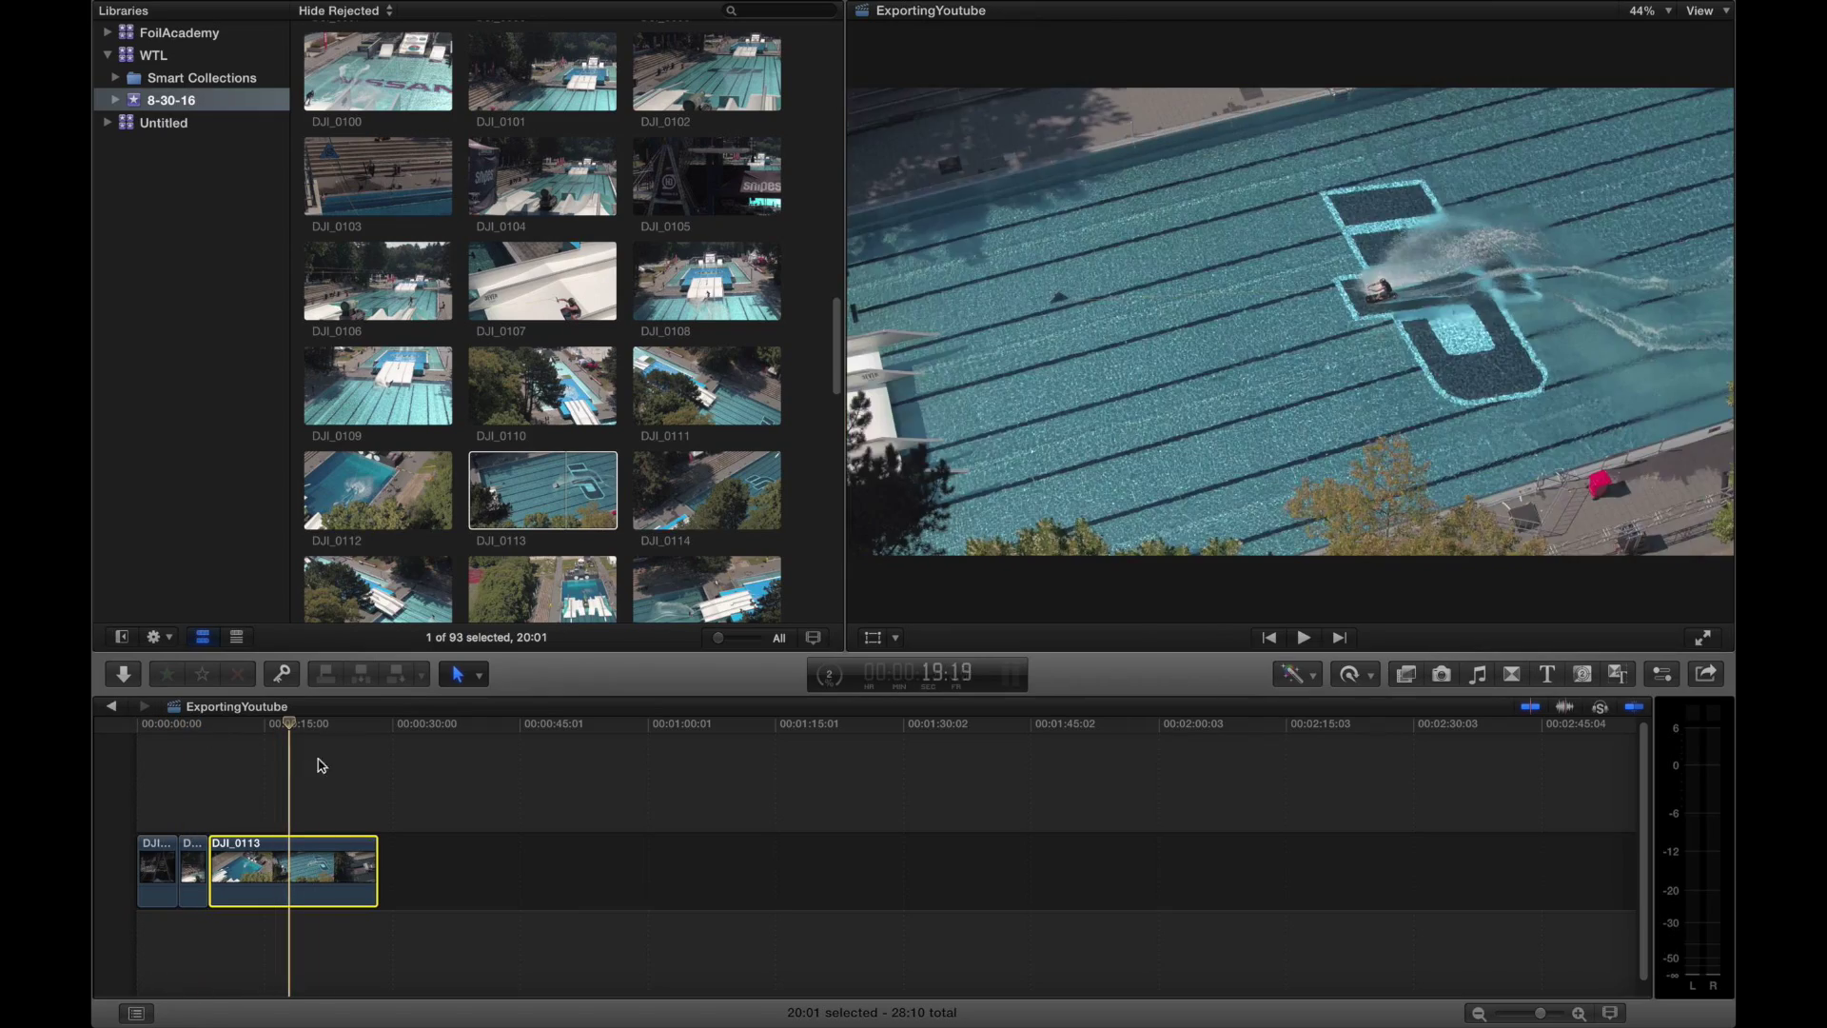
mouse_move(104, 271)
click(111, 136)
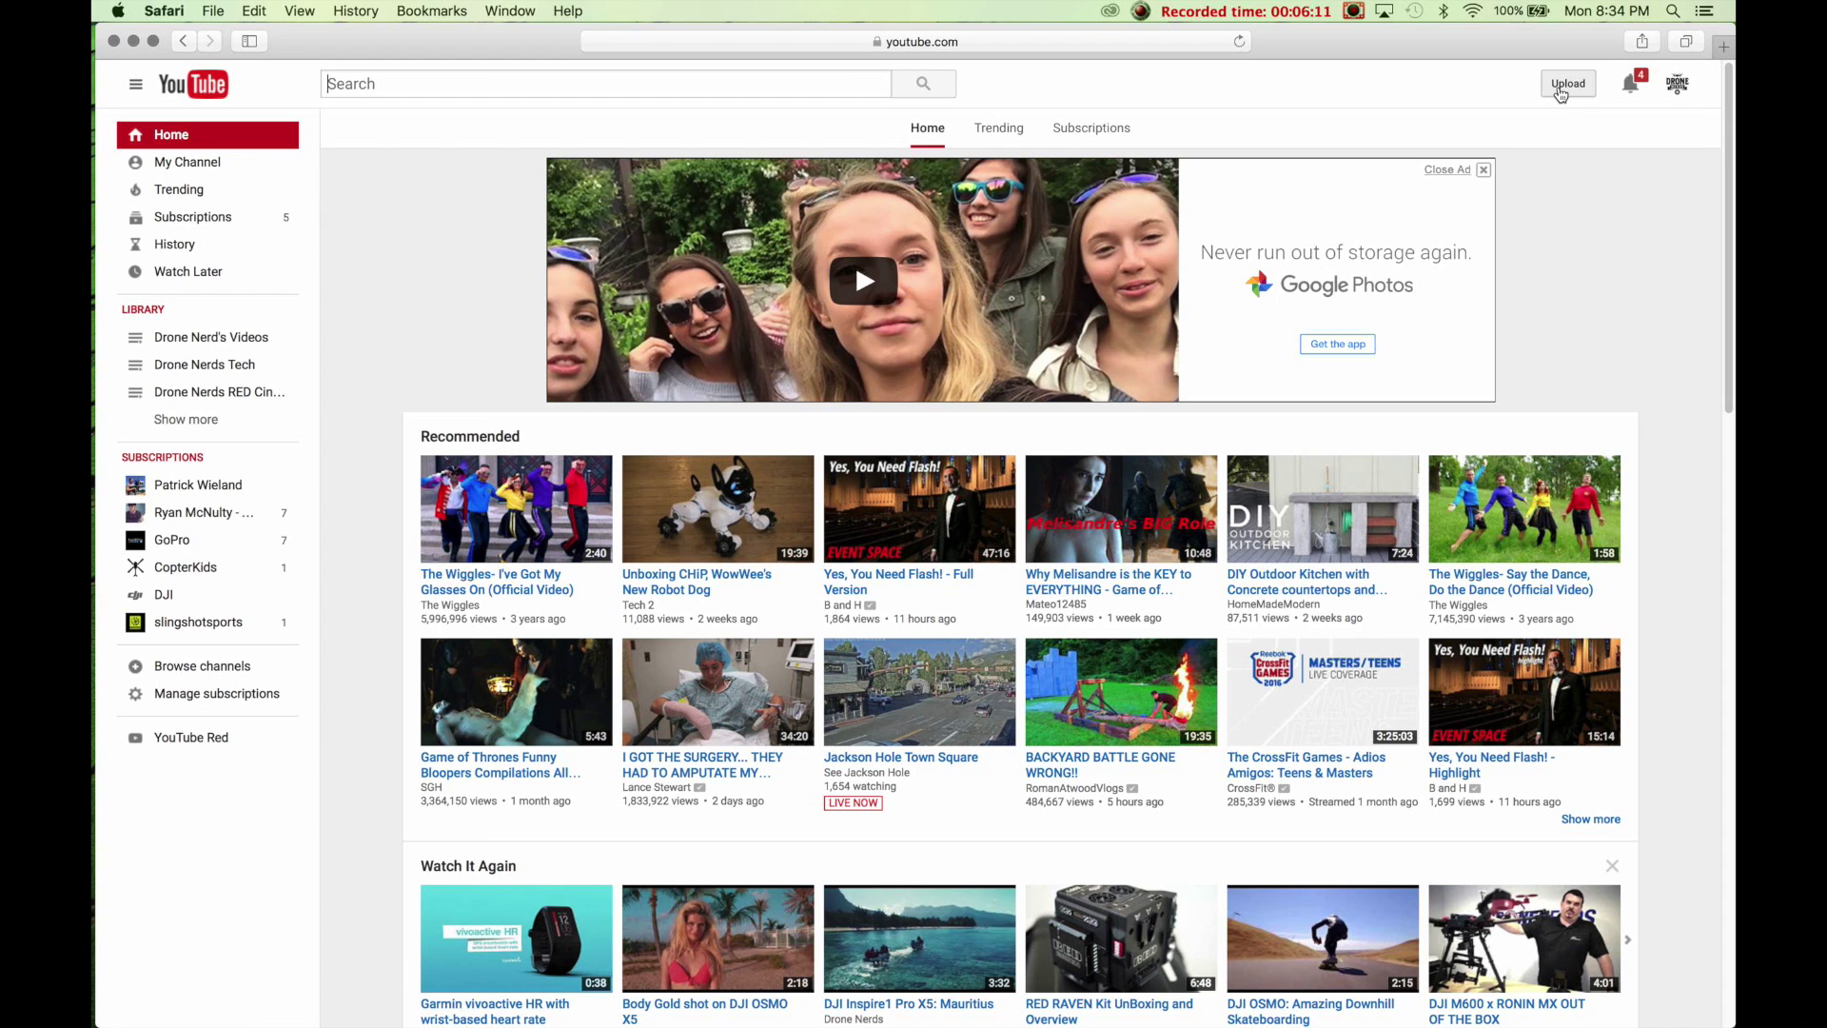
- Start YouTube's video upload page from the home page
click(1562, 90)
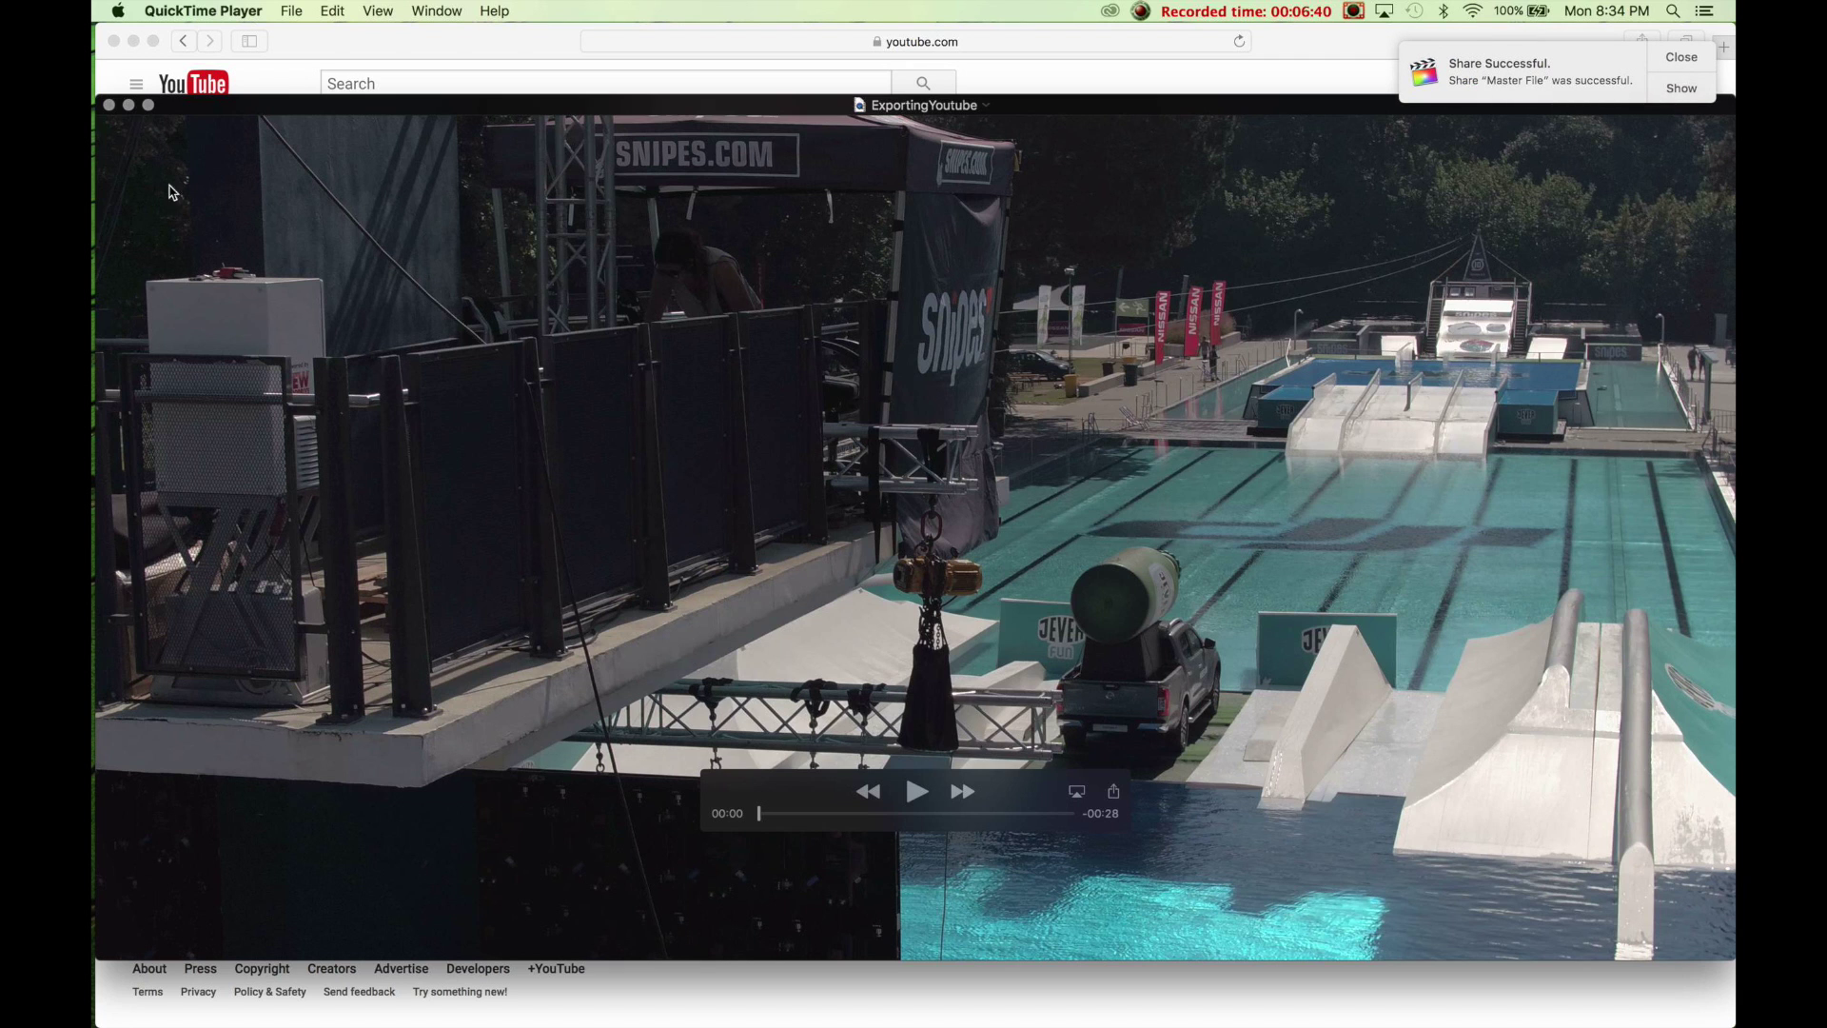
- Close the exported video's QuickTime window, return to Final Cut Pro, and scrub the timeline
click(108, 106)
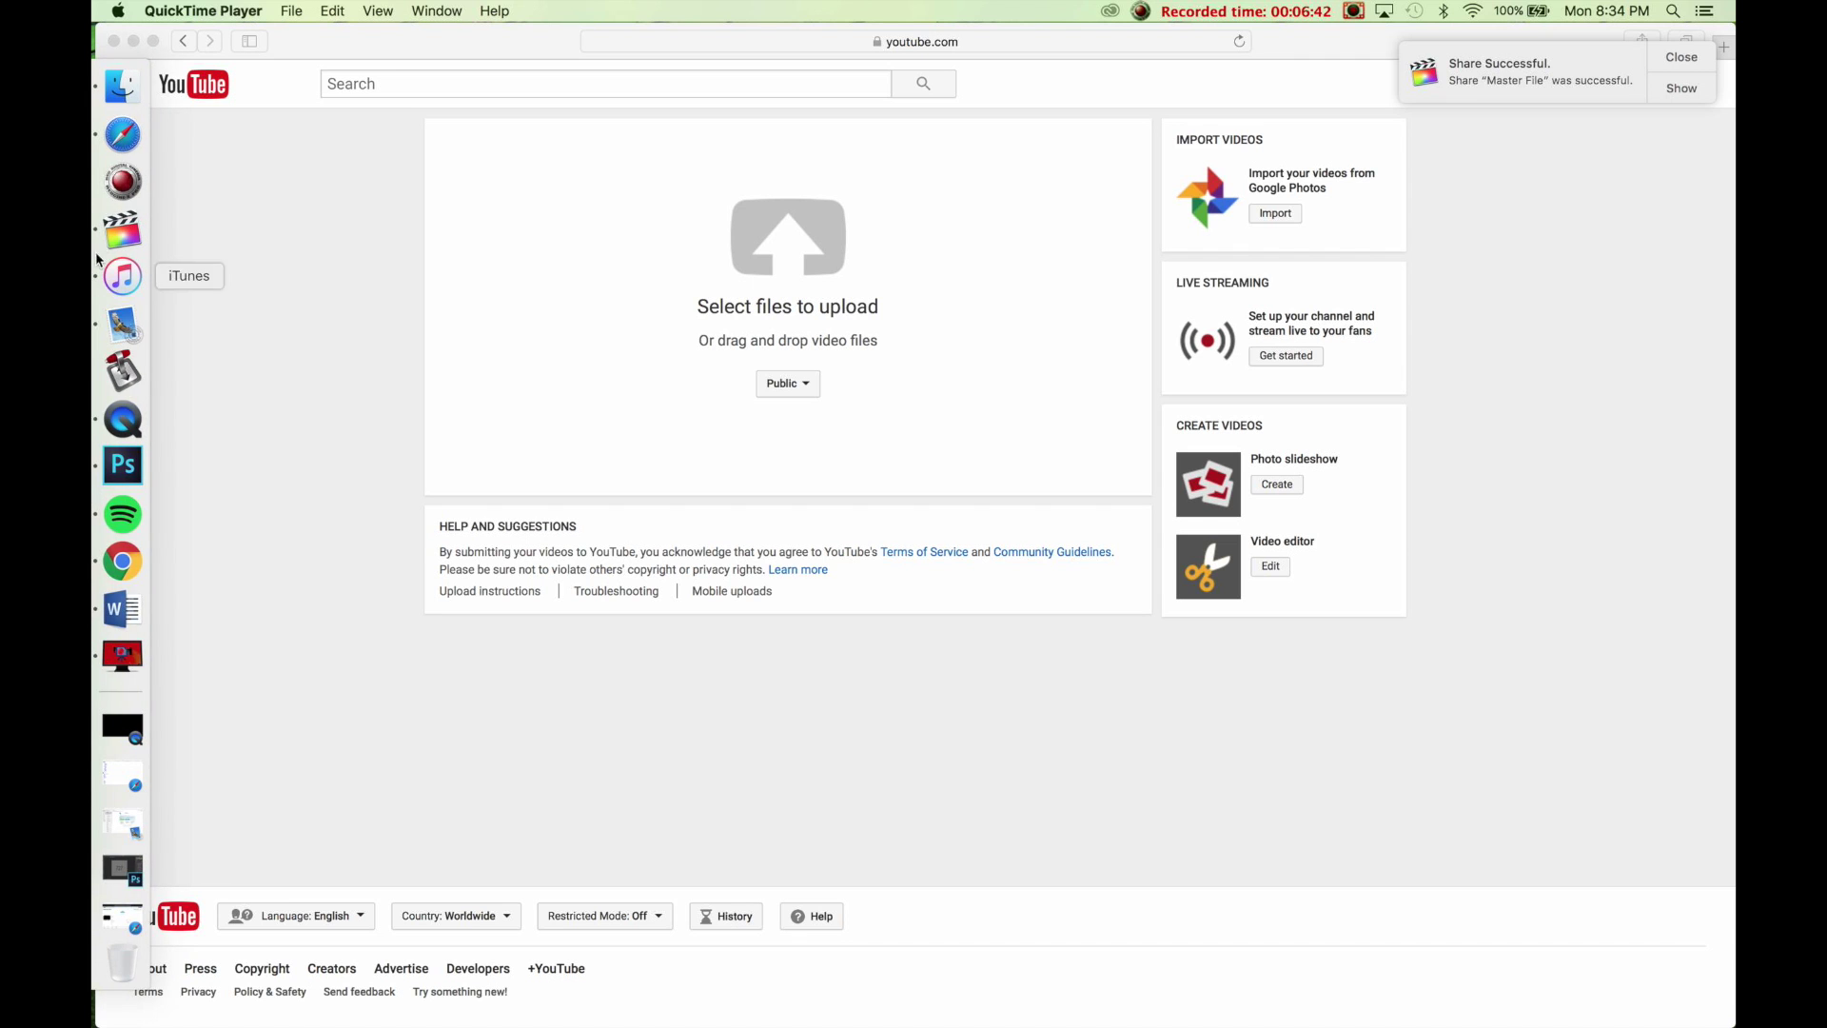
click(121, 229)
drag(251, 729, 293, 728)
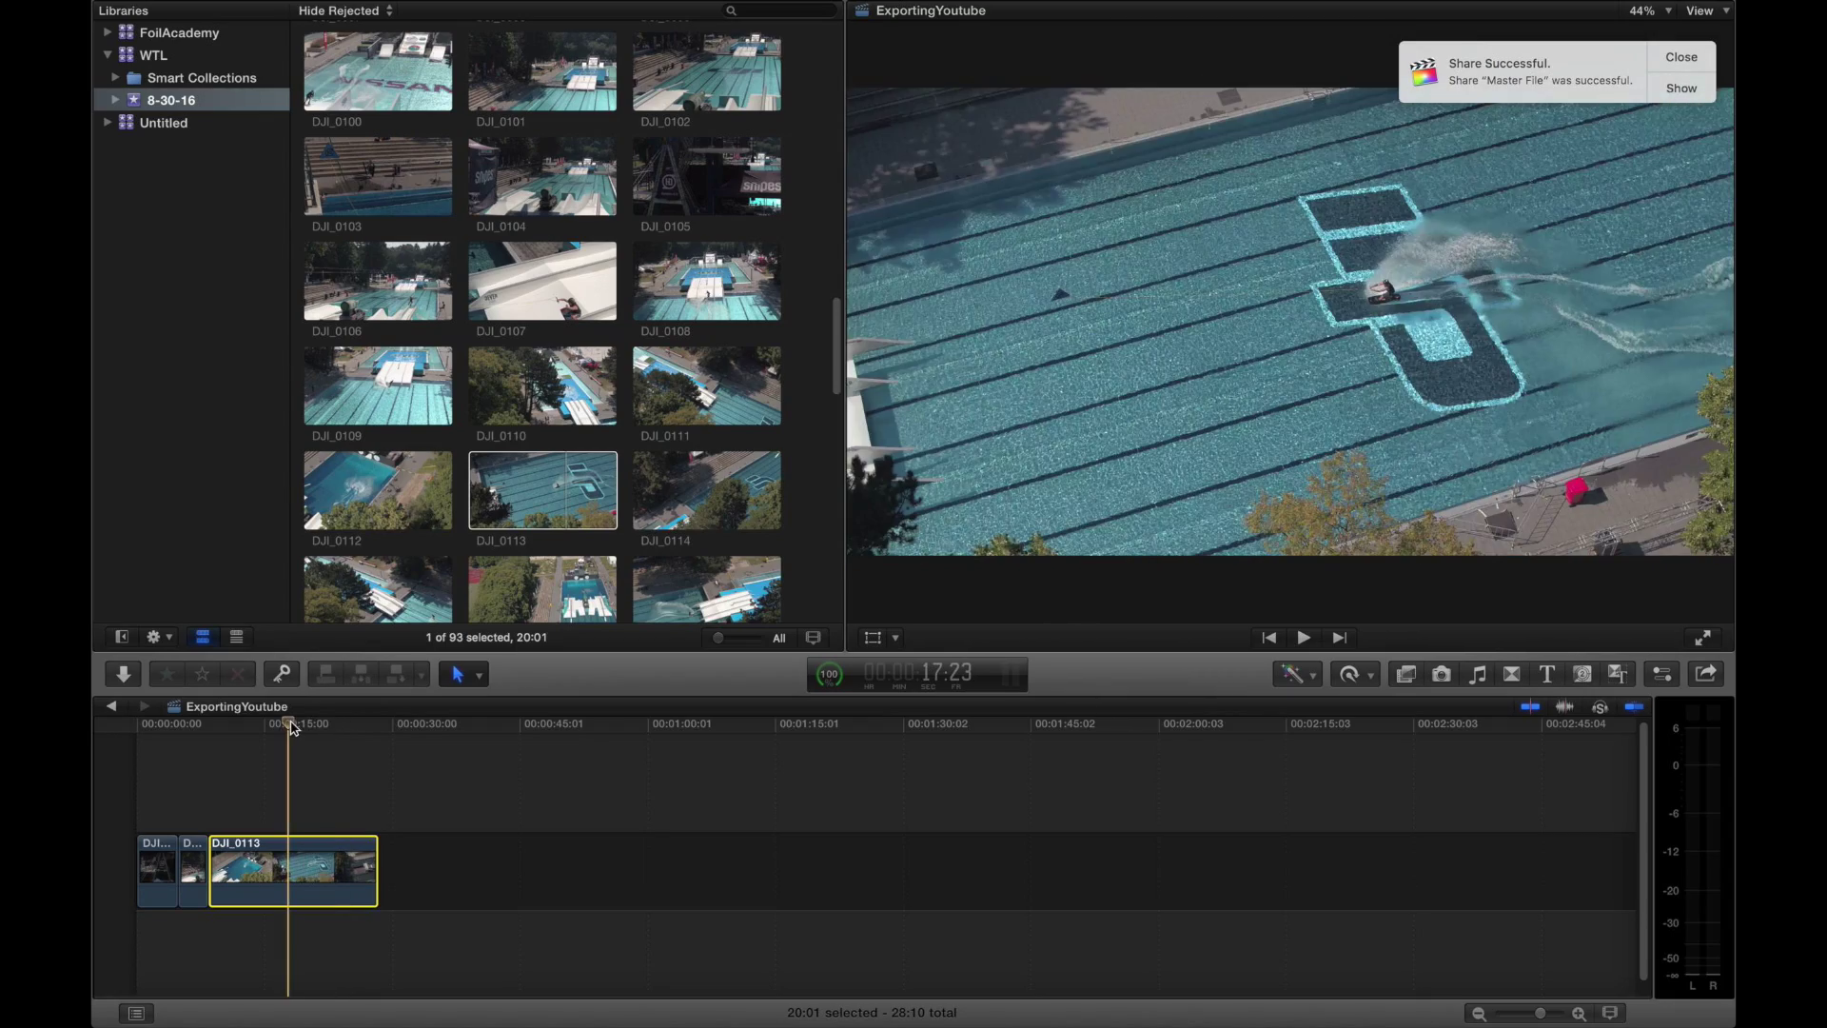